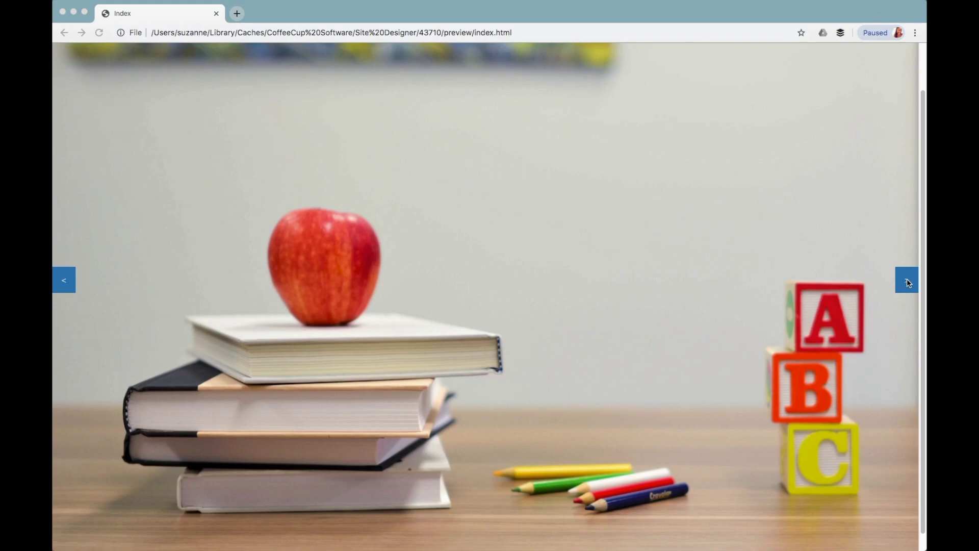
pyautogui.click(907, 281)
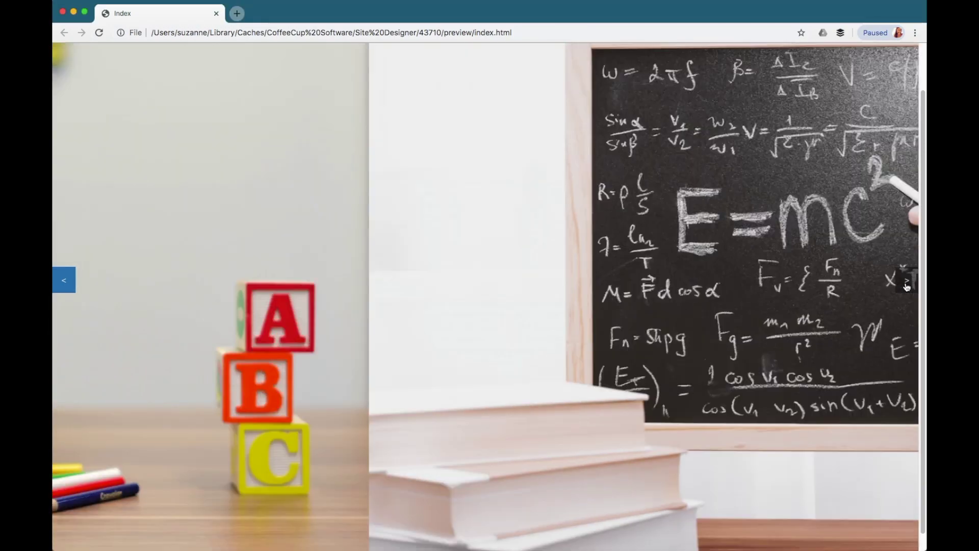
# In the Chrome preview, advance the slider several photos with the > arrow, then step back with <.
pyautogui.click(907, 281)
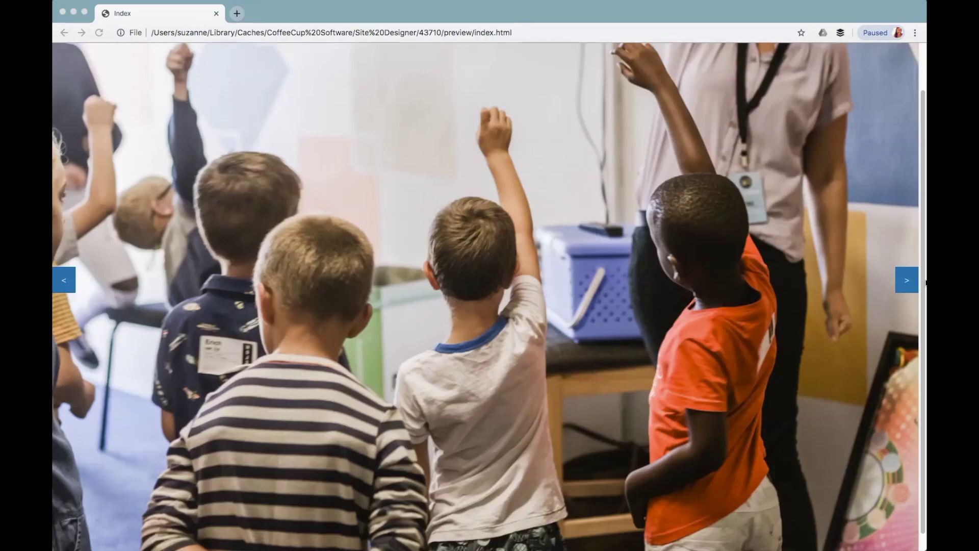
pyautogui.click(907, 281)
pyautogui.click(906, 280)
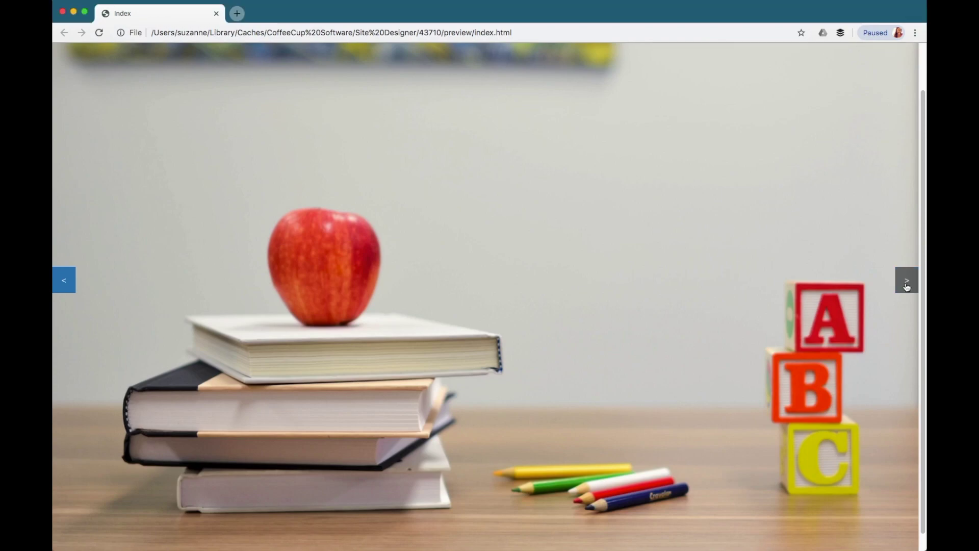
pyautogui.click(906, 281)
pyautogui.click(906, 281)
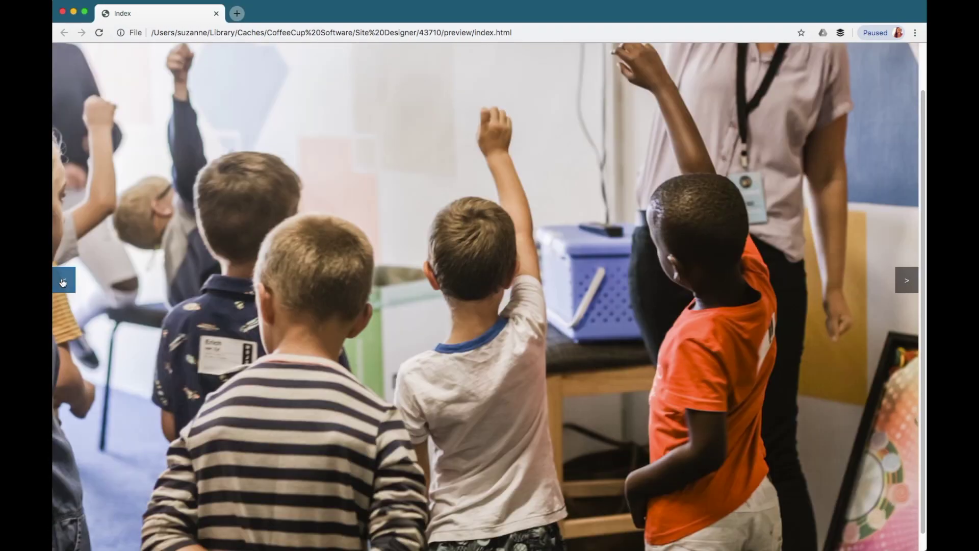
pyautogui.click(62, 282)
pyautogui.click(63, 282)
pyautogui.click(63, 281)
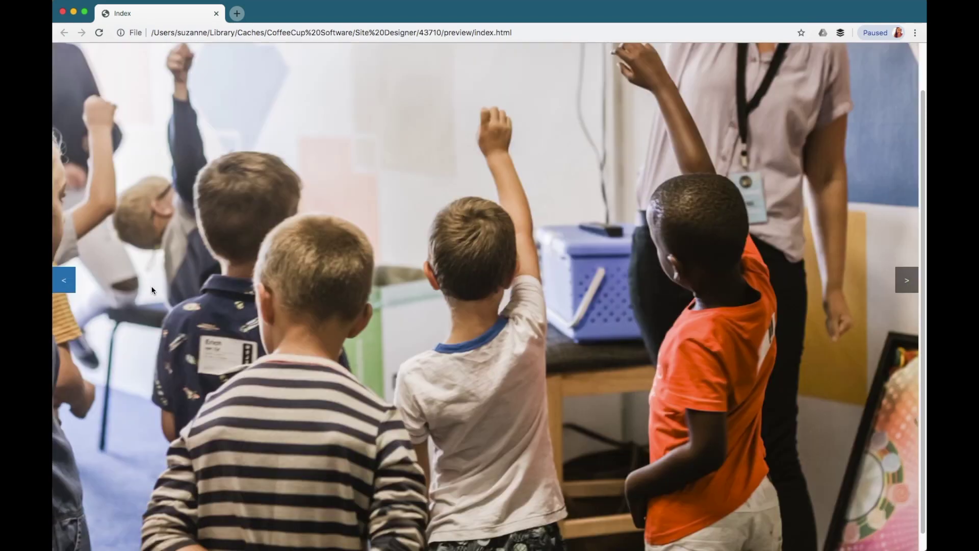
pyautogui.click(63, 282)
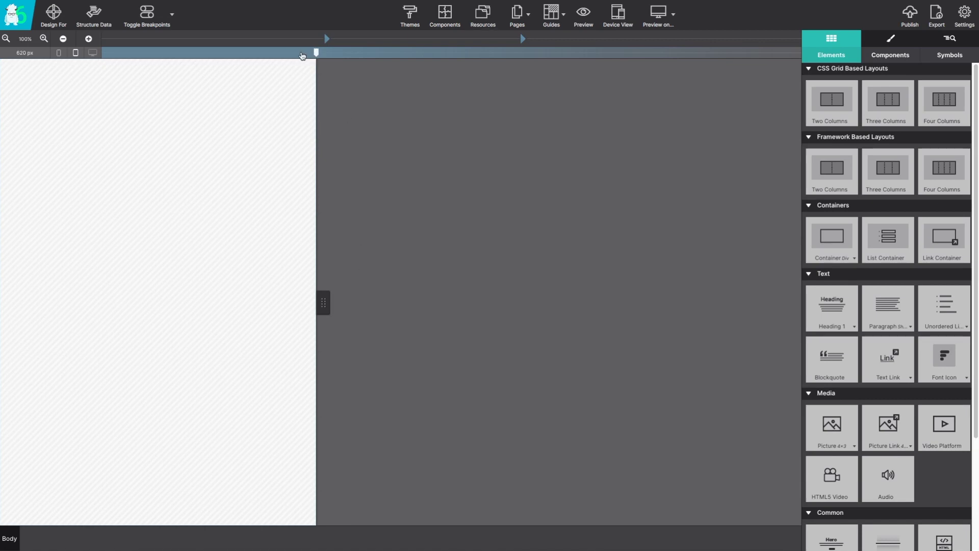
# Resize the design canvas from 620 px to 606 px wide and insert an empty container.
pyautogui.moveTo(316, 52)
pyautogui.mouseDown()
pyautogui.moveTo(335, 52)
pyautogui.moveTo(309, 52)
pyautogui.mouseUp()
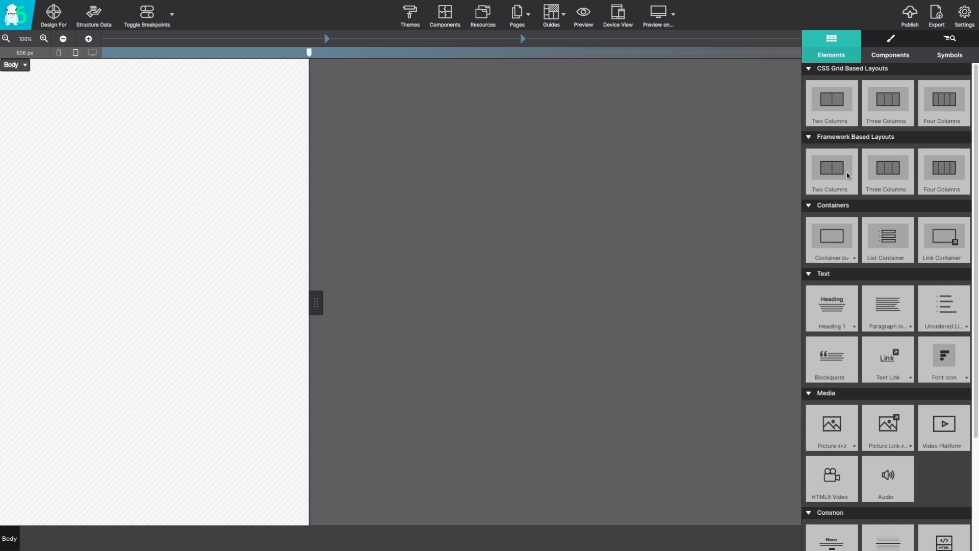
pyautogui.click(842, 254)
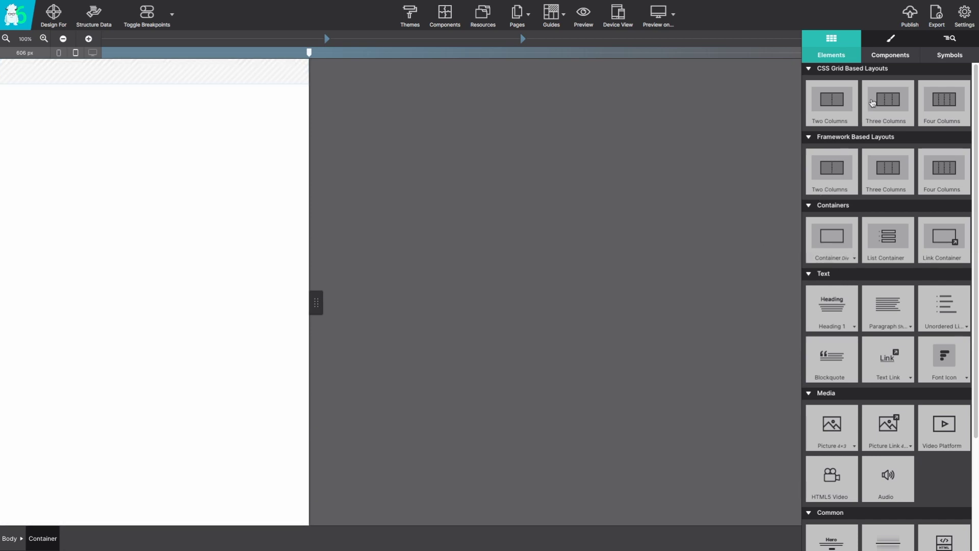
# Give the new container the class 'orbit' in the Styles tab.
pyautogui.click(913, 41)
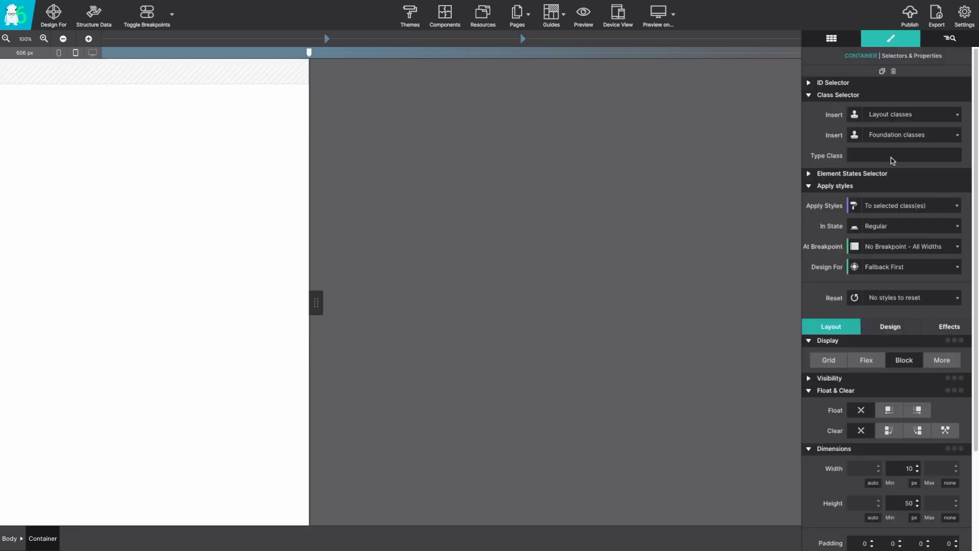
pyautogui.write('orbit')
pyautogui.press('Return')
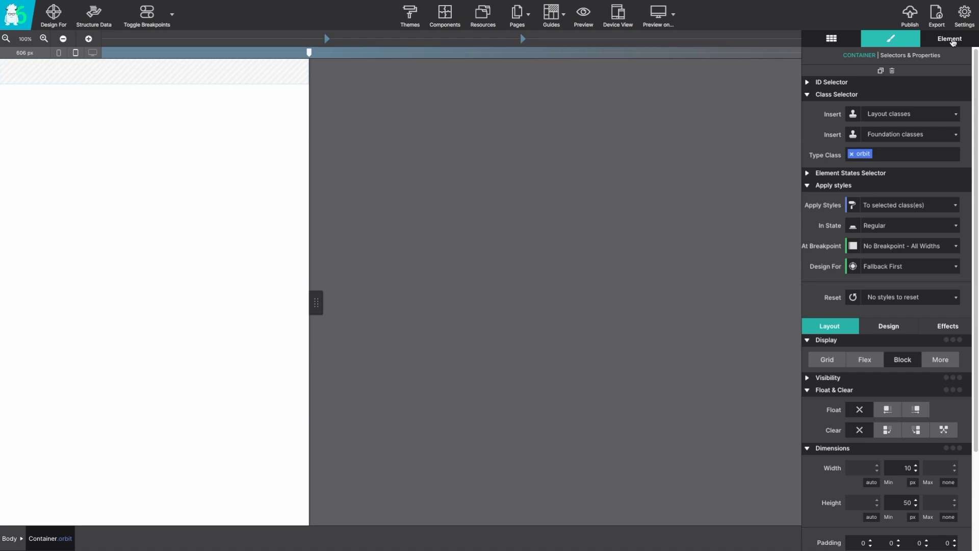
# Add a role attribute with the value 'region' to the orbit container.
pyautogui.click(951, 45)
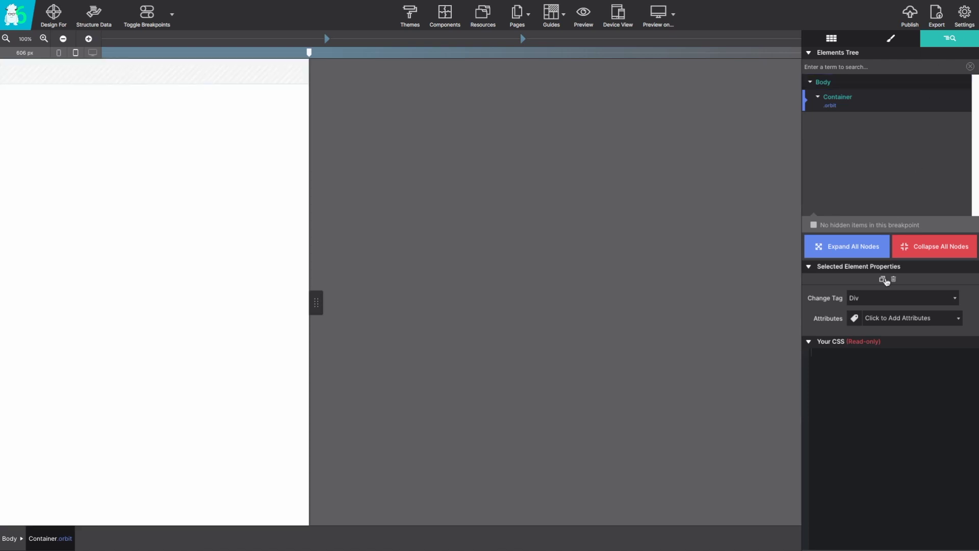
pyautogui.click(901, 322)
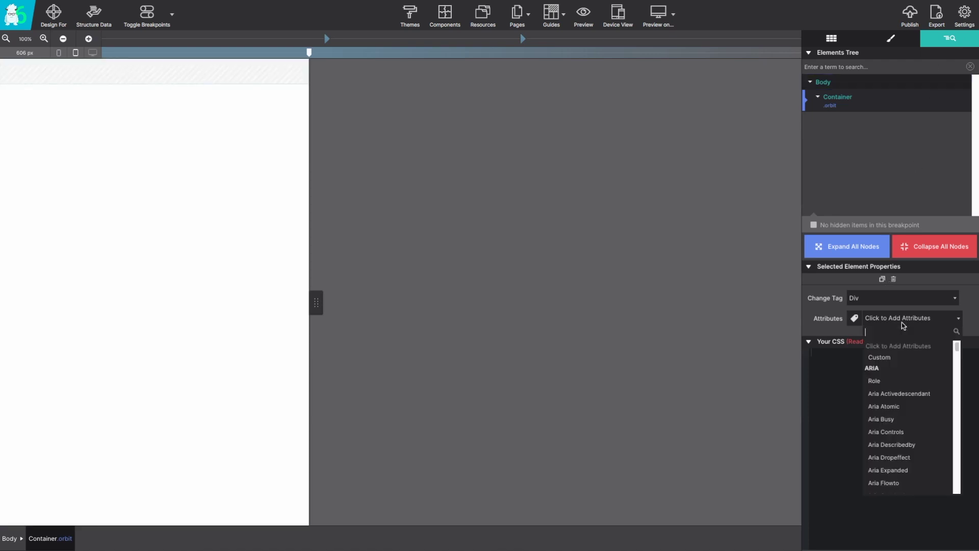
pyautogui.write('role')
pyautogui.press('Return')
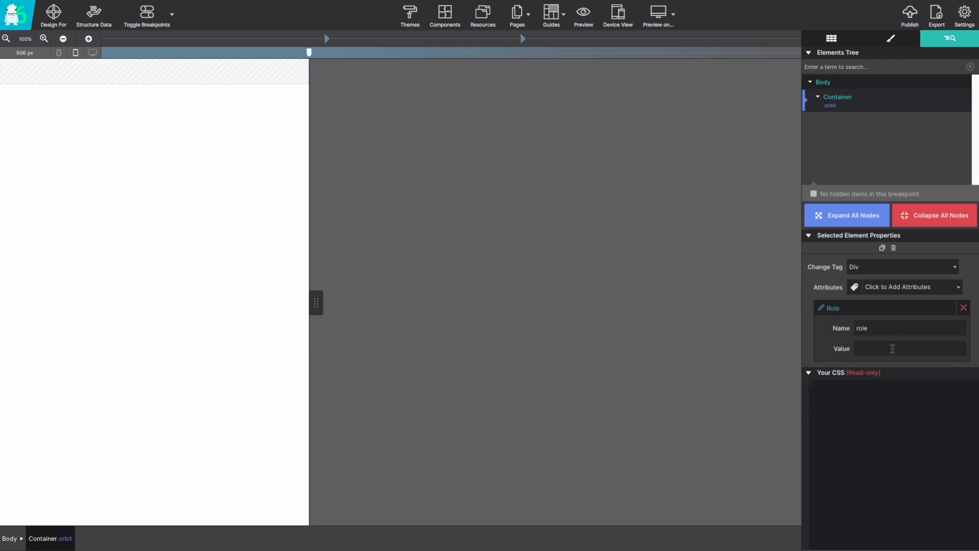
pyautogui.click(892, 349)
pyautogui.write('region')
# Add an aria-label of 'Back to School' and a data-orbit attribute to the container.
pyautogui.click(903, 291)
pyautogui.write('aria label')
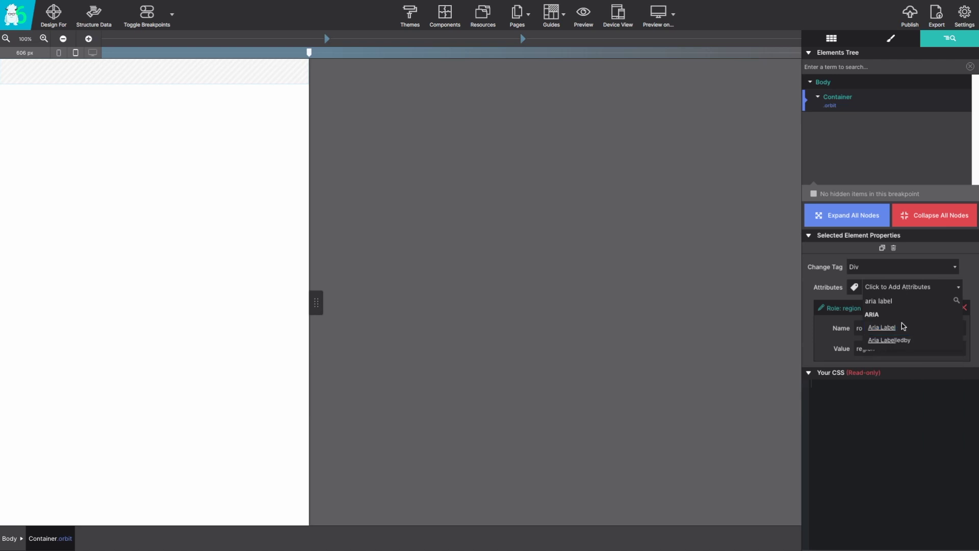
pyautogui.click(900, 328)
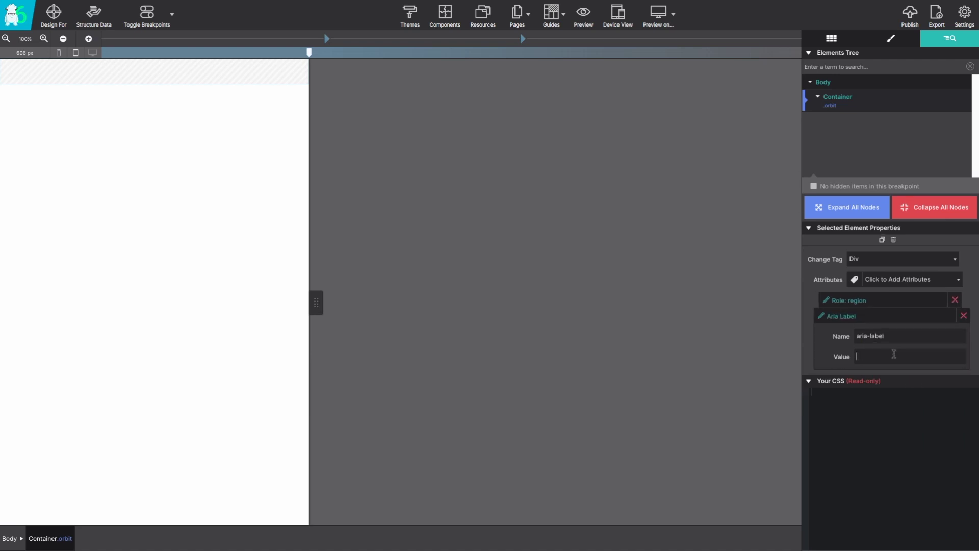
pyautogui.write('Back to School')
pyautogui.click(899, 281)
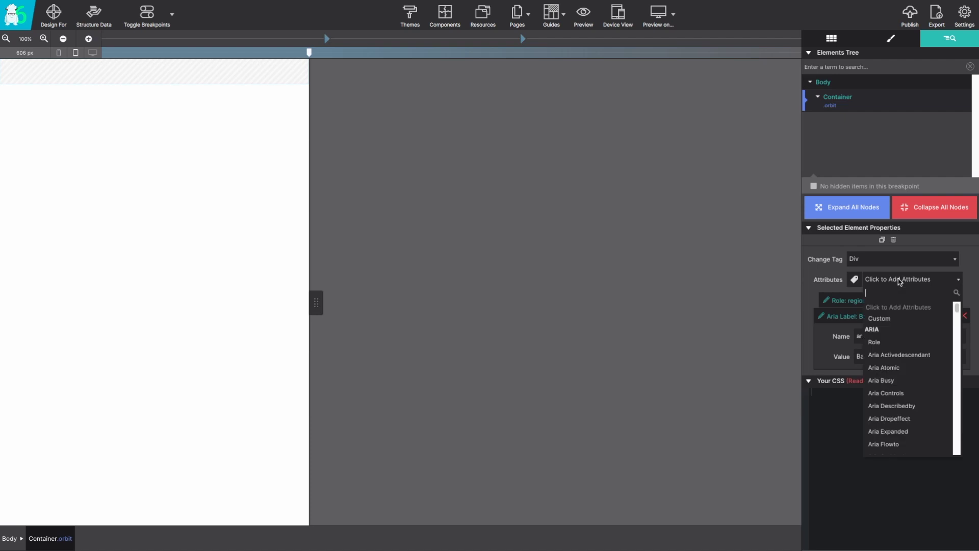
pyautogui.write('da')
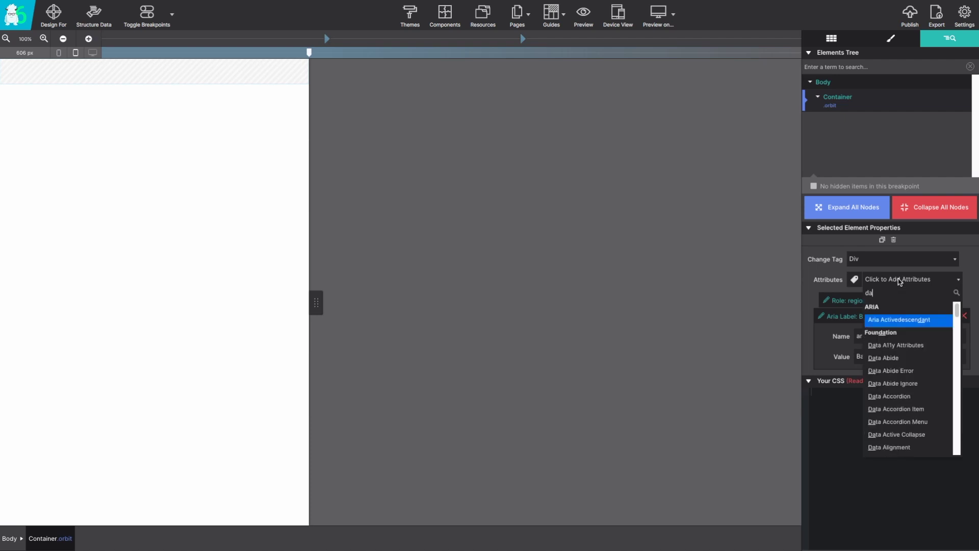
pyautogui.write('ta orbit')
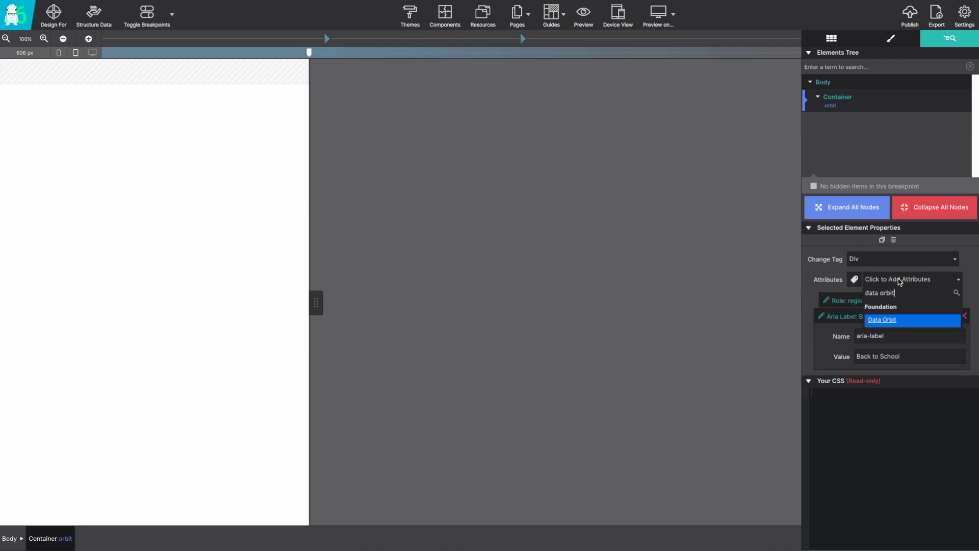
pyautogui.press('Return')
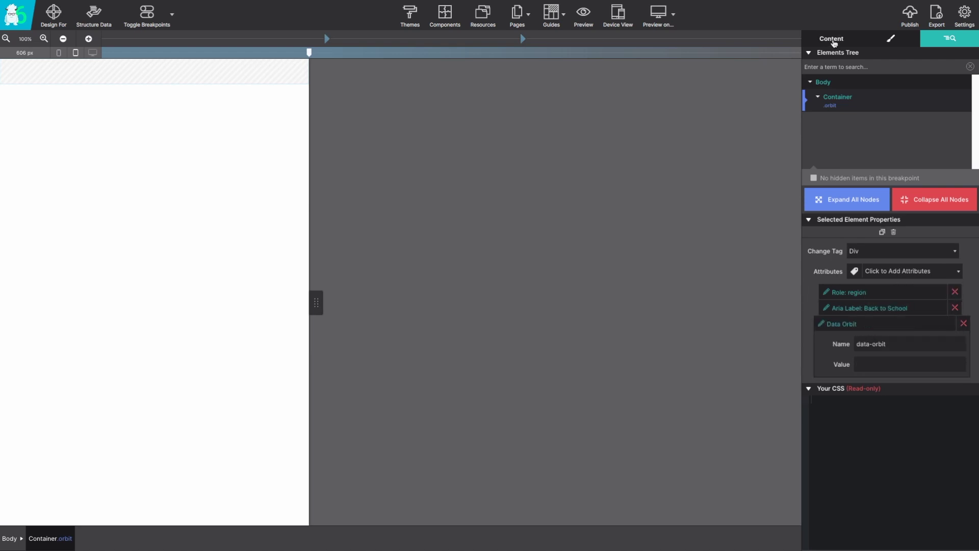
# Place a new container on the page and nest it inside the orbit container.
pyautogui.click(833, 42)
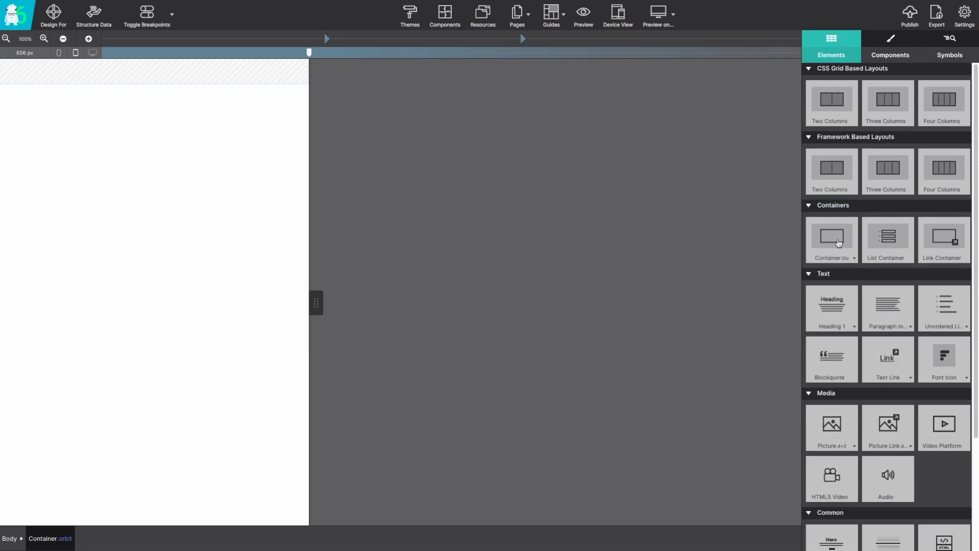
pyautogui.moveTo(835, 240); pyautogui.dragTo(265, 78)
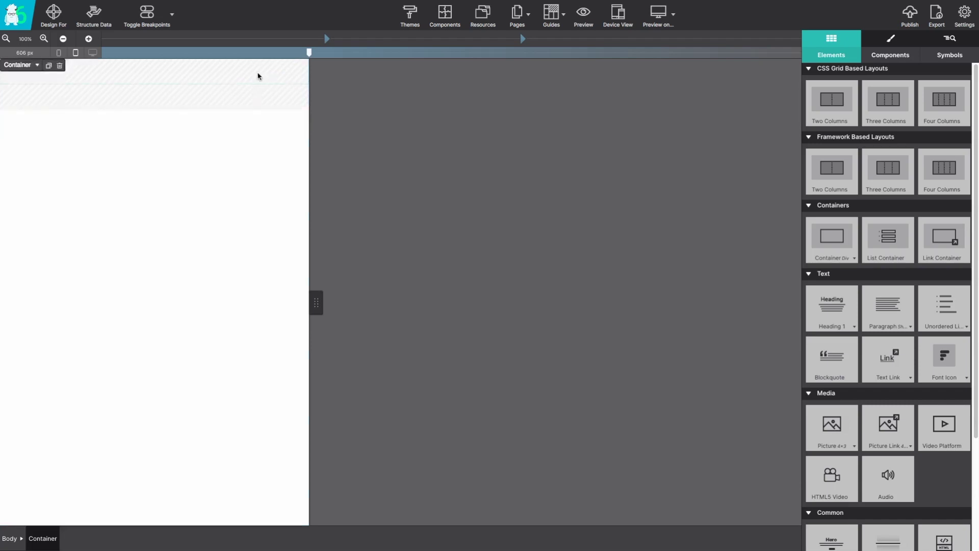
pyautogui.click(956, 45)
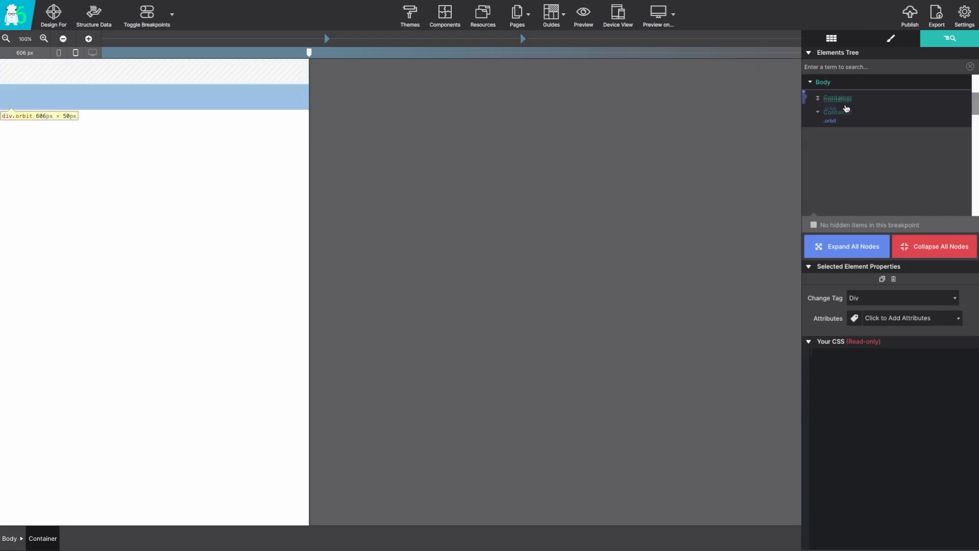
pyautogui.moveTo(843, 116)
pyautogui.mouseDown()
pyautogui.moveTo(851, 103)
pyautogui.moveTo(846, 120)
pyautogui.moveTo(834, 104)
pyautogui.moveTo(846, 120)
pyautogui.mouseUp()
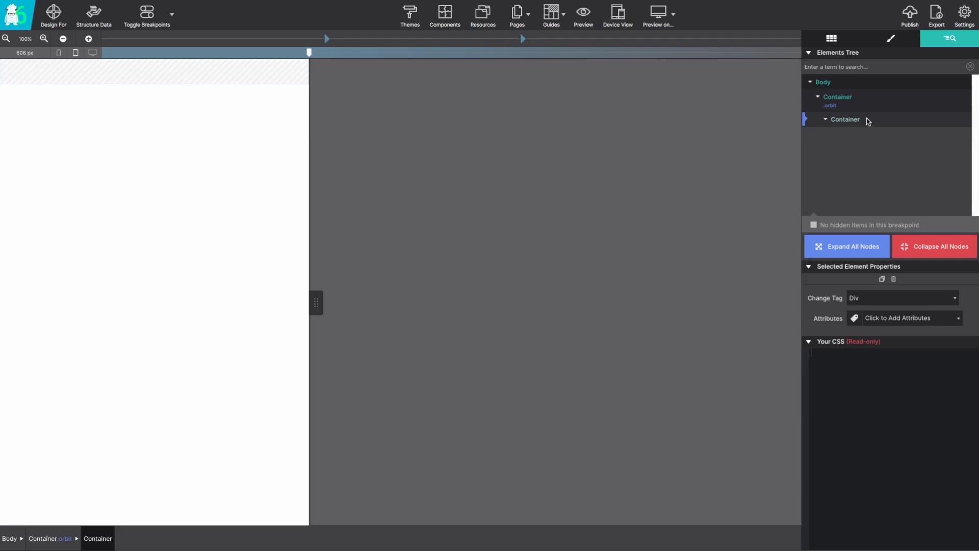
# Give the nested container the class 'orbit-wrapper'.
pyautogui.click(891, 39)
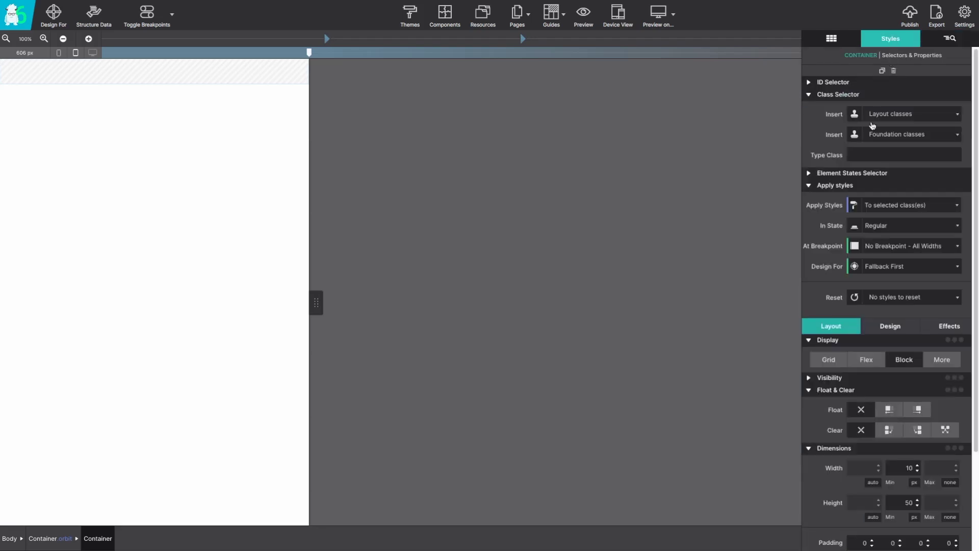
pyautogui.click(867, 153)
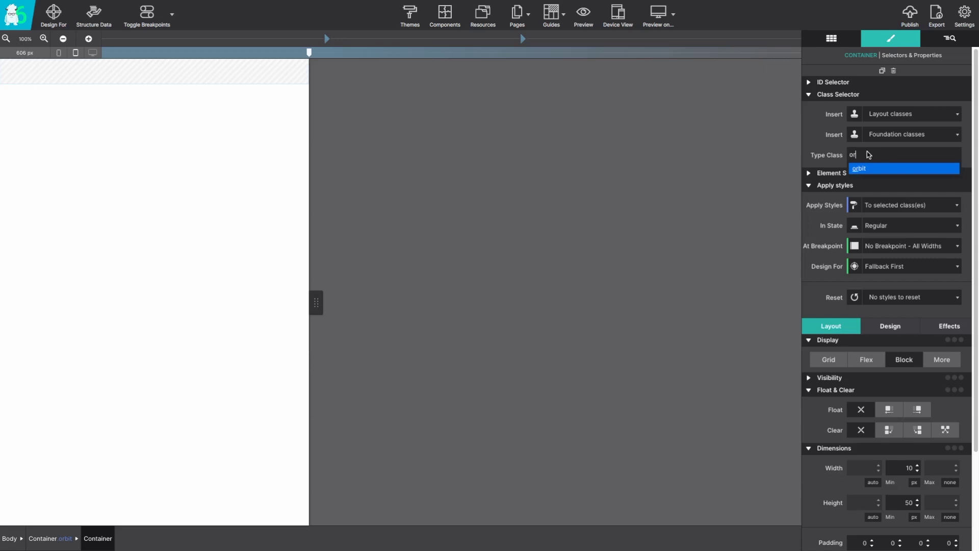
pyautogui.write('orbit-')
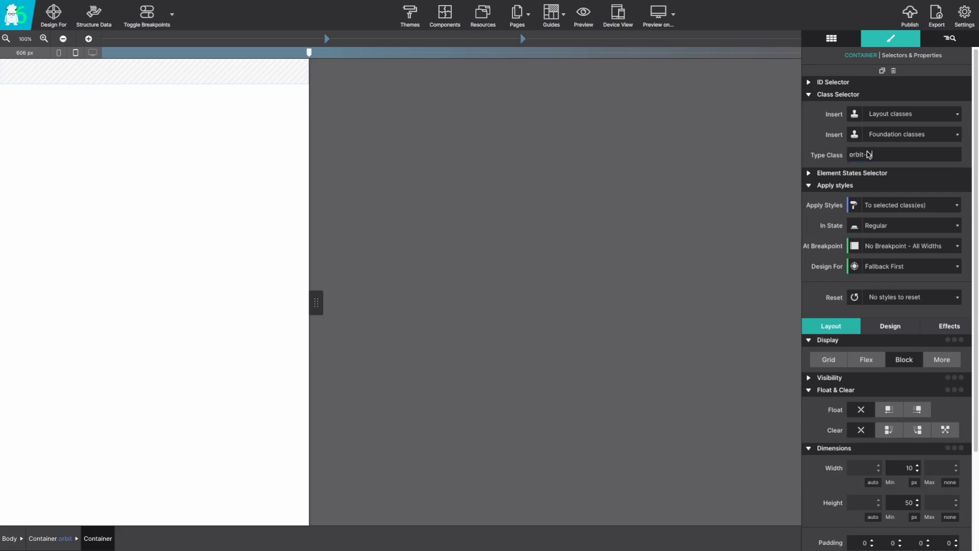
pyautogui.write('wrapper')
pyautogui.press('Return')
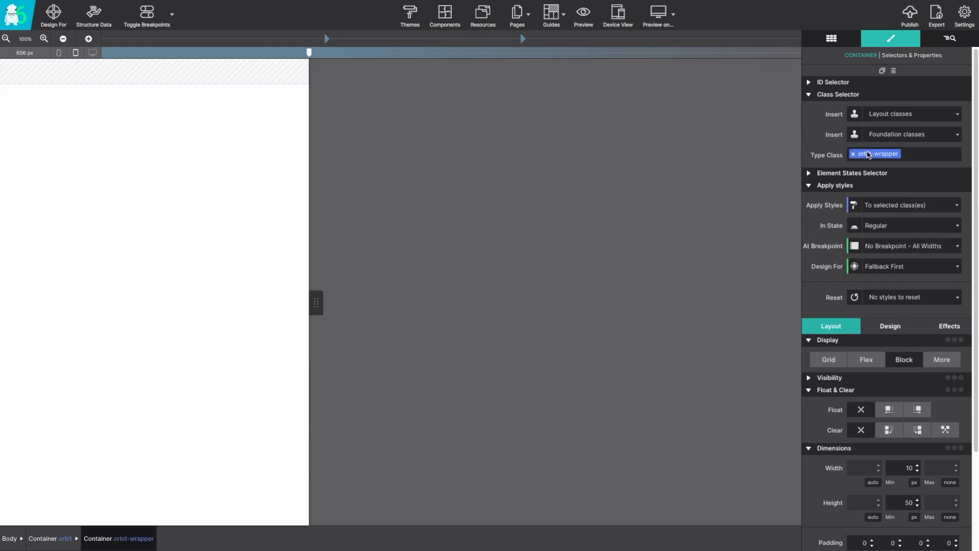
# Add another empty container and nest it inside orbit-wrapper.
pyautogui.click(836, 41)
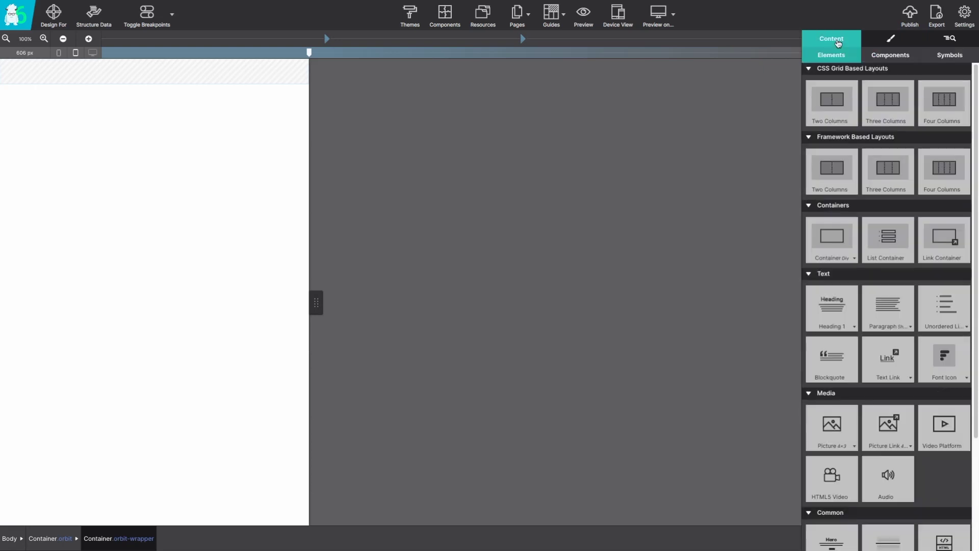
pyautogui.click(839, 240)
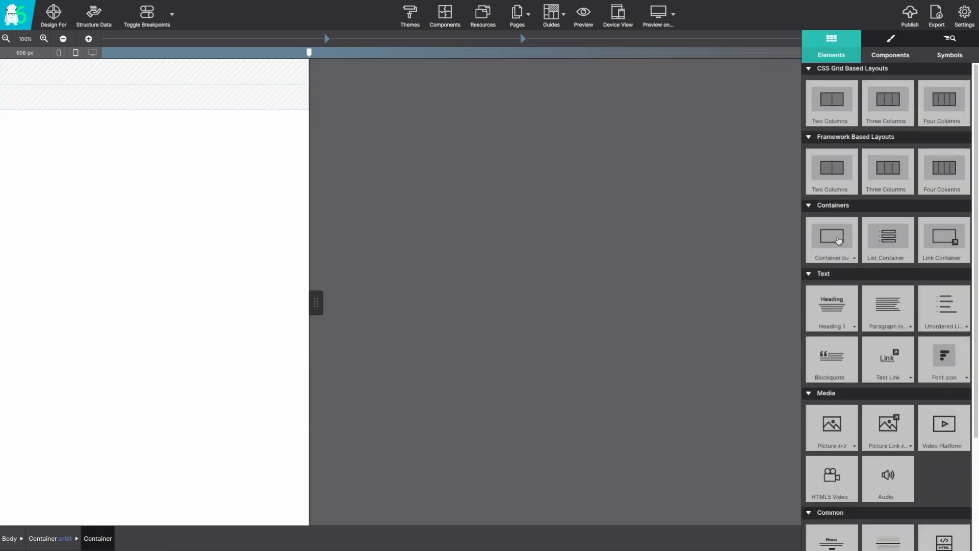
pyautogui.click(951, 41)
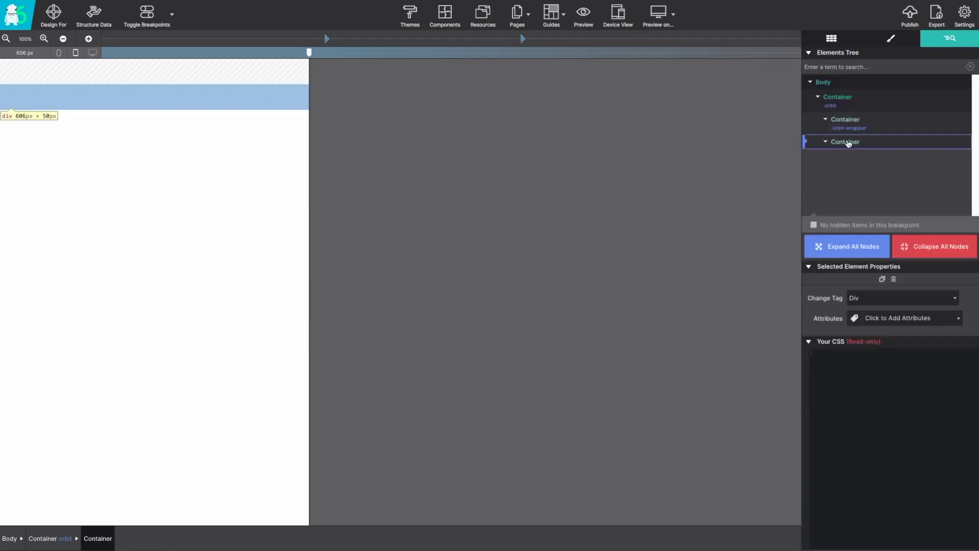
pyautogui.moveTo(848, 143); pyautogui.dragTo(858, 140)
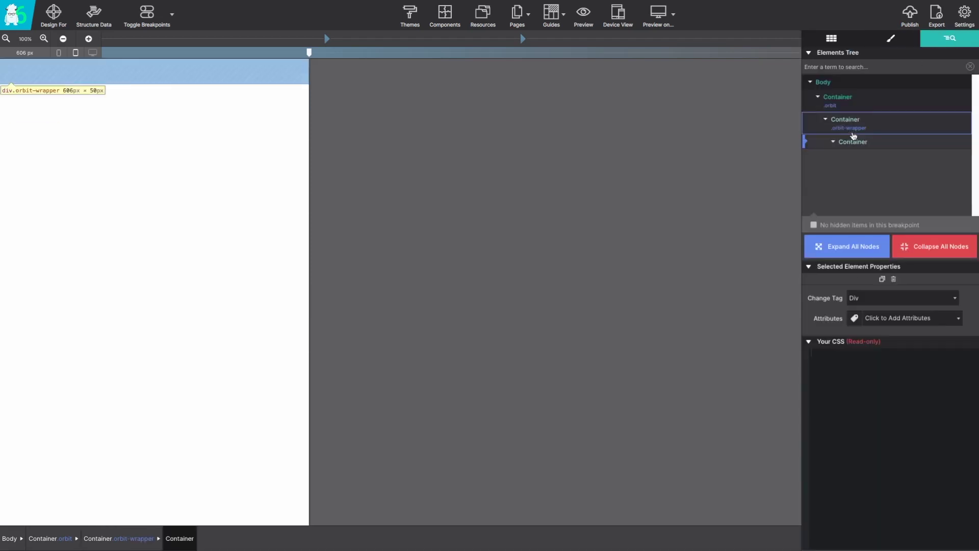
# Give the newest container the class 'orbit-controls'.
pyautogui.click(892, 41)
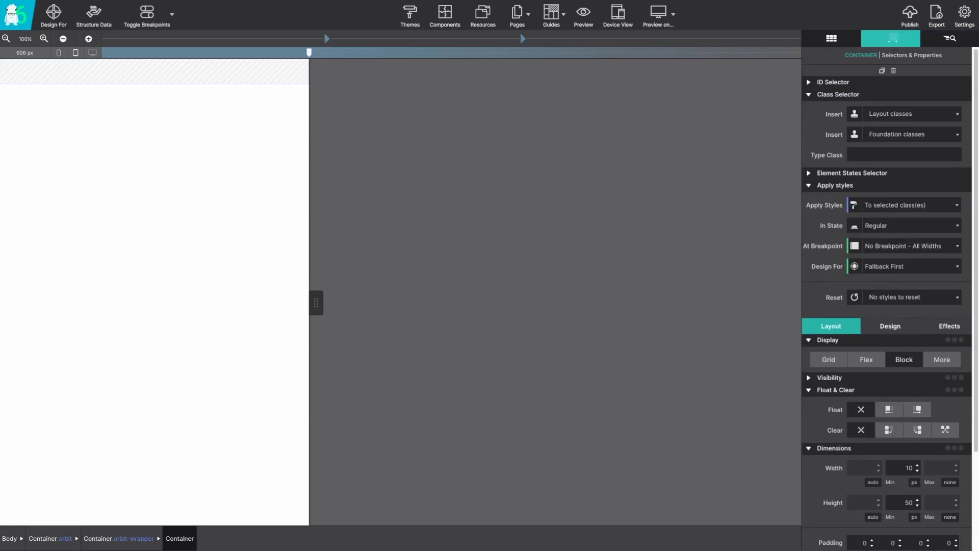
pyautogui.click(871, 156)
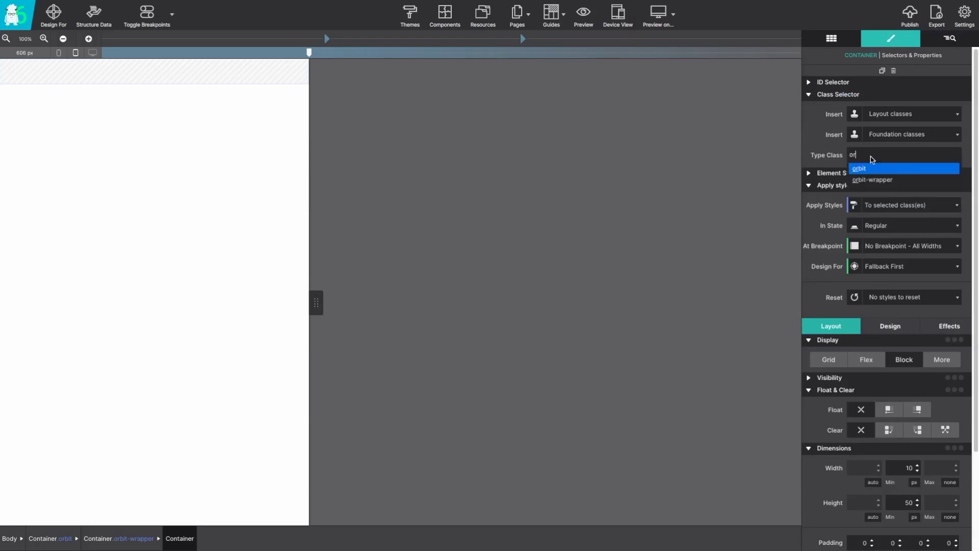
pyautogui.write('orbit-controls')
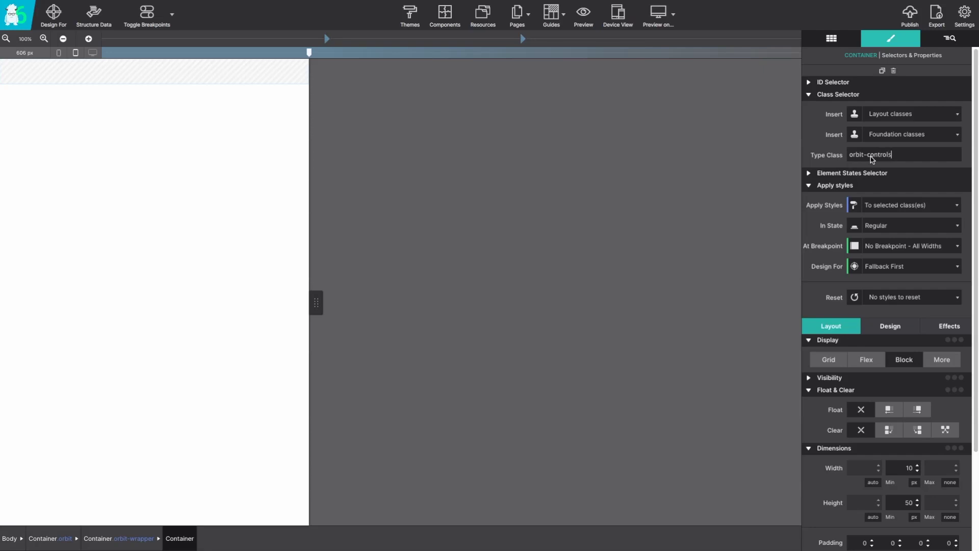
pyautogui.press('Return')
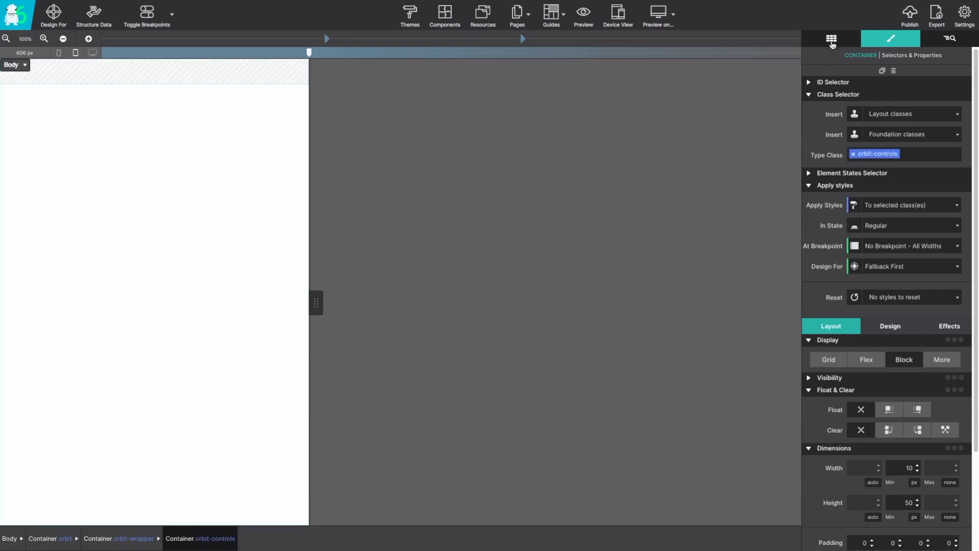
pyautogui.click(832, 43)
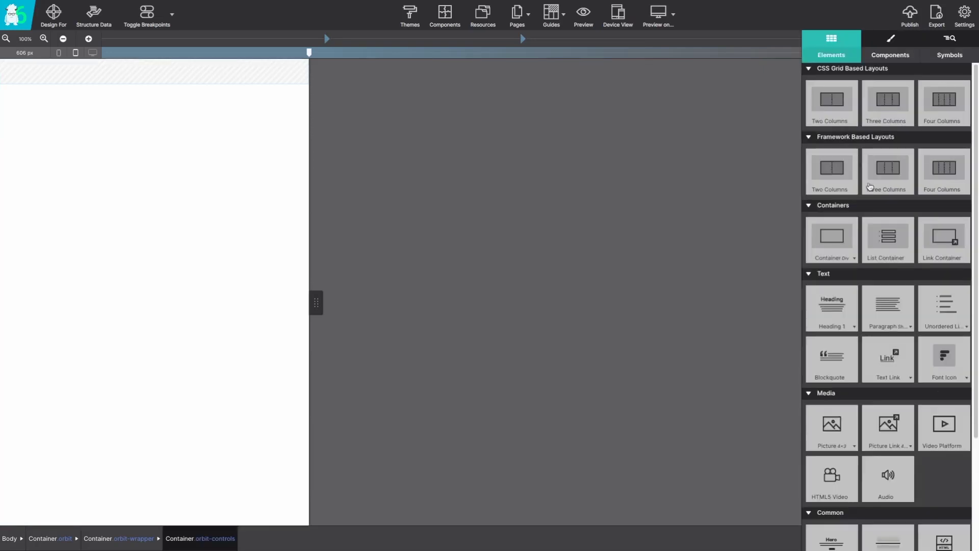
# Drop a List Container with three items and nest it in orbit-wrapper after orbit-controls.
pyautogui.moveTo(893, 246); pyautogui.dragTo(271, 77)
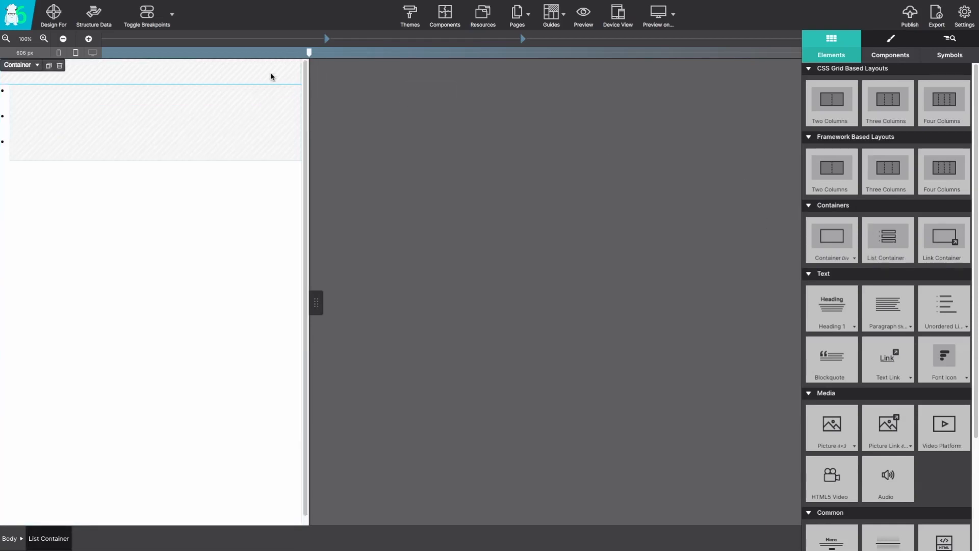
pyautogui.click(956, 39)
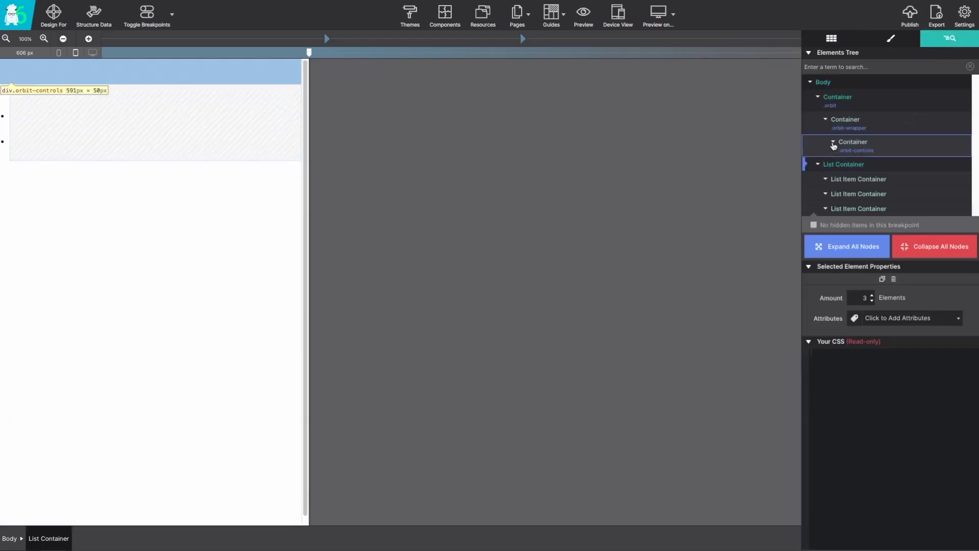
pyautogui.moveTo(837, 164); pyautogui.dragTo(846, 156)
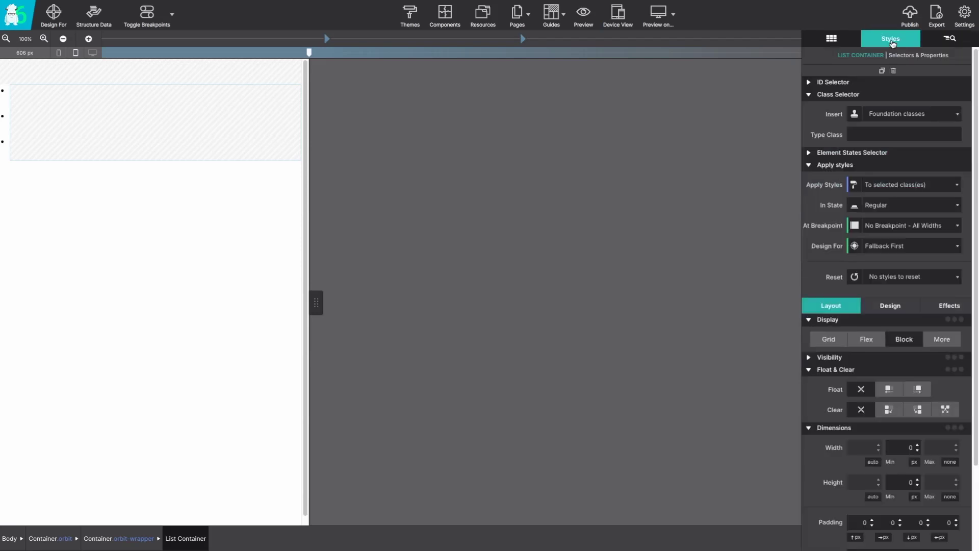
# Give the list container the class 'orbit-container' so its bullets disappear.
pyautogui.click(882, 136)
pyautogui.write('orbit-container')
pyautogui.press('Return')
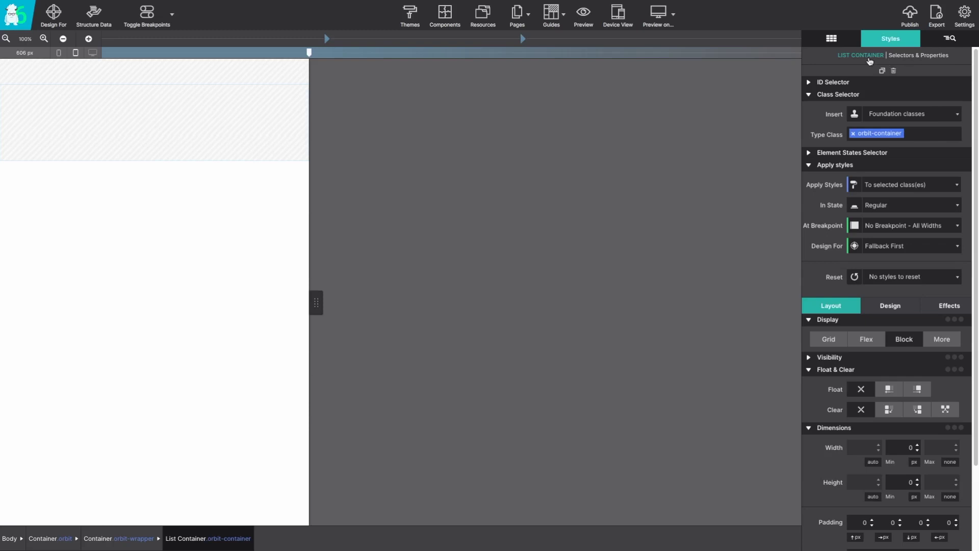
pyautogui.click(949, 41)
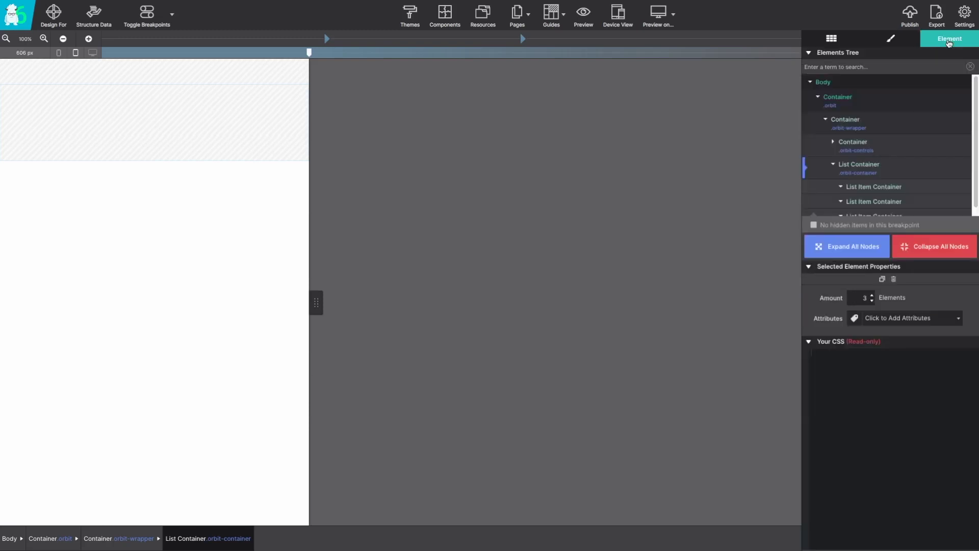
# Select the first List Item Container of orbit-container in the Elements Tree.
pyautogui.scroll(-1, 847, 146)
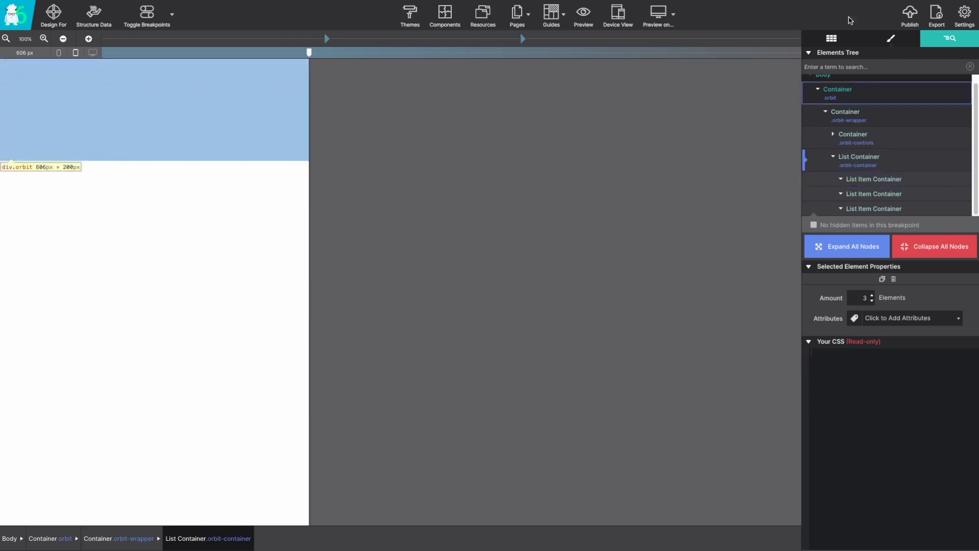
pyautogui.click(865, 180)
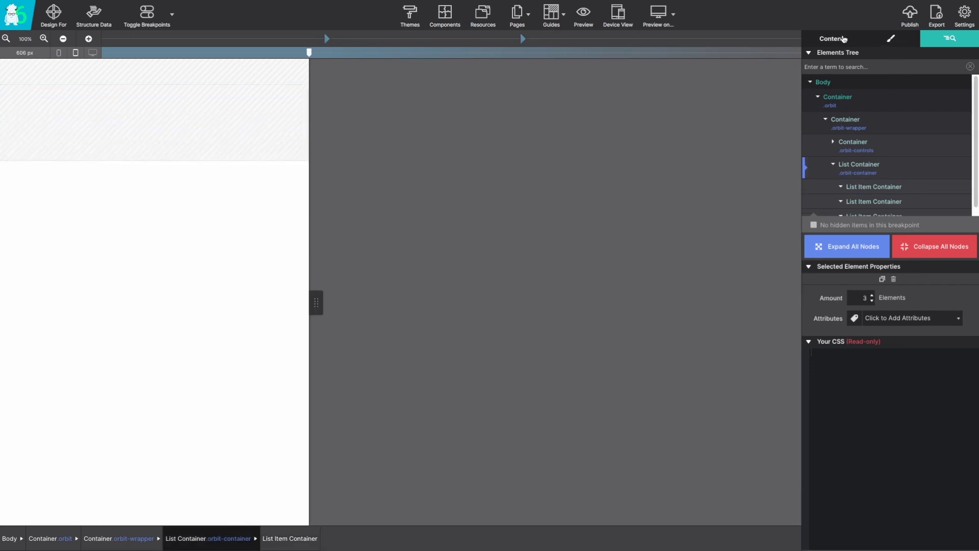
# Add a placeholder Picture and move it into the first list item of orbit-container.
pyautogui.click(832, 40)
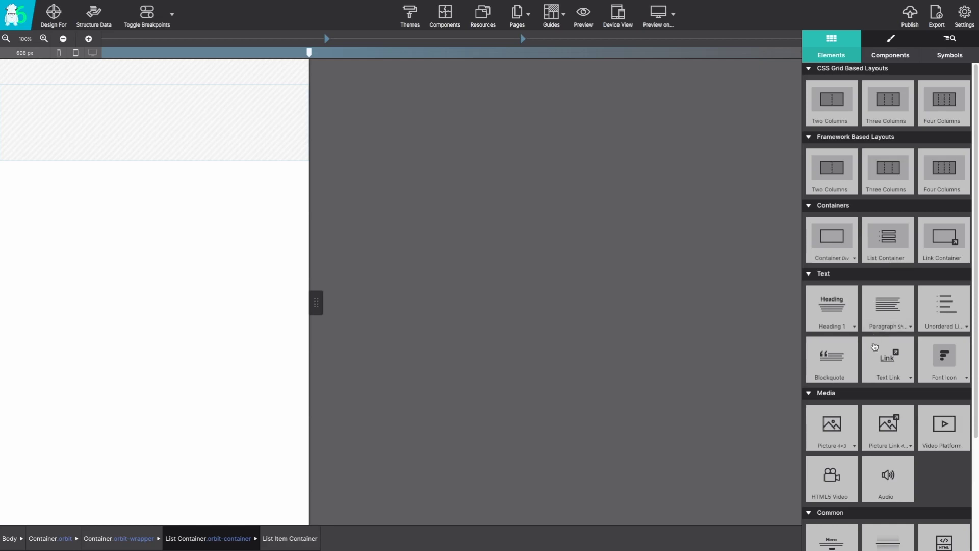
pyautogui.click(832, 424)
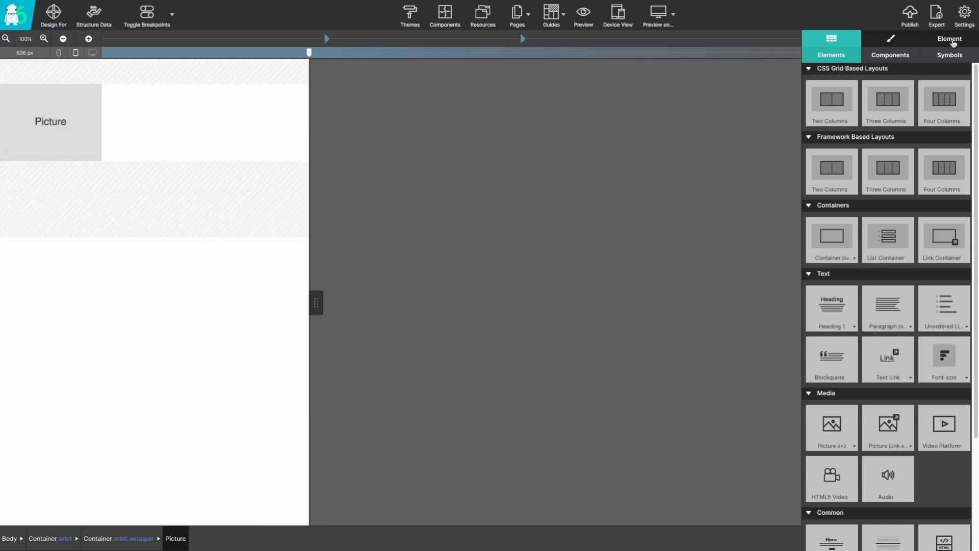
pyautogui.click(950, 43)
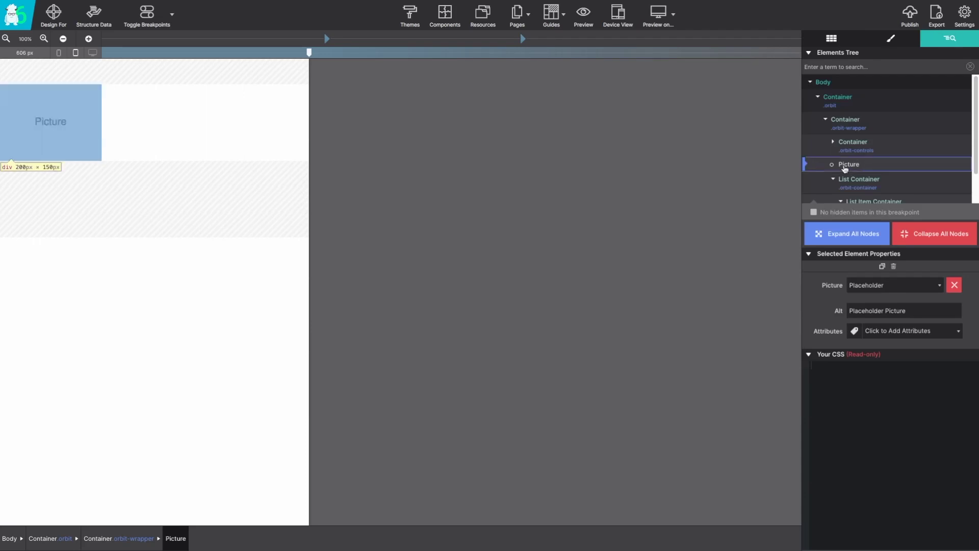
pyautogui.moveTo(848, 165)
pyautogui.mouseDown()
pyautogui.moveTo(853, 199)
pyautogui.moveTo(854, 167)
pyautogui.moveTo(855, 181)
pyautogui.mouseUp()
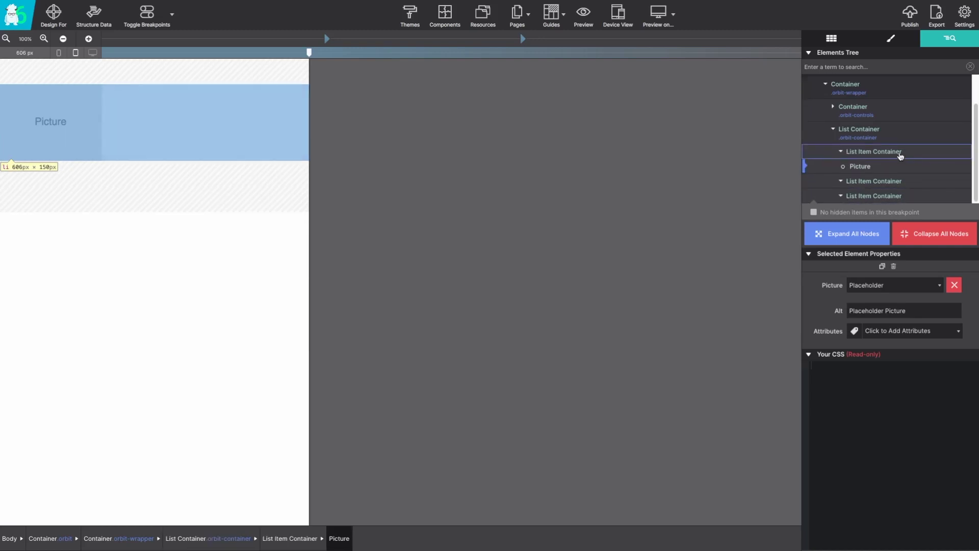
pyautogui.click(899, 156)
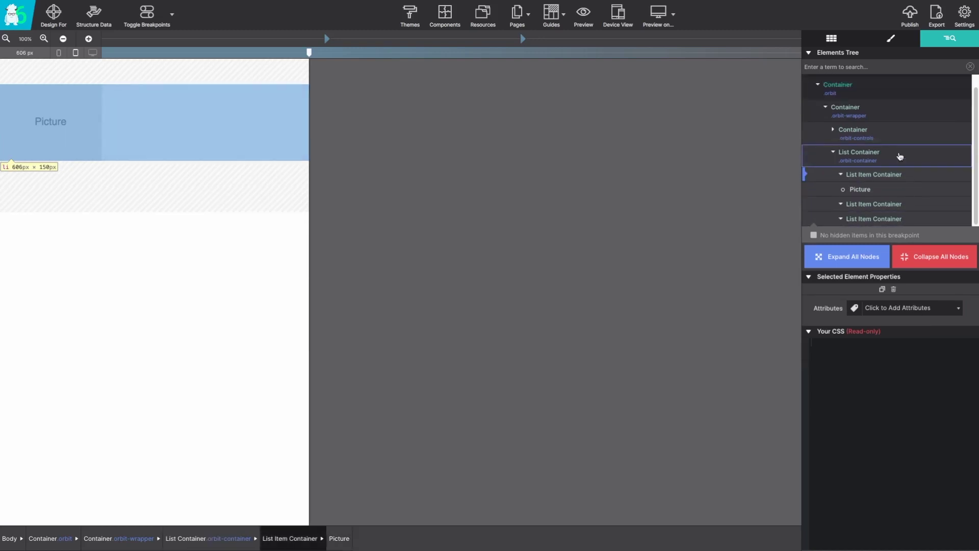
# Give the first list item container the class orbit-slide.
pyautogui.click(894, 41)
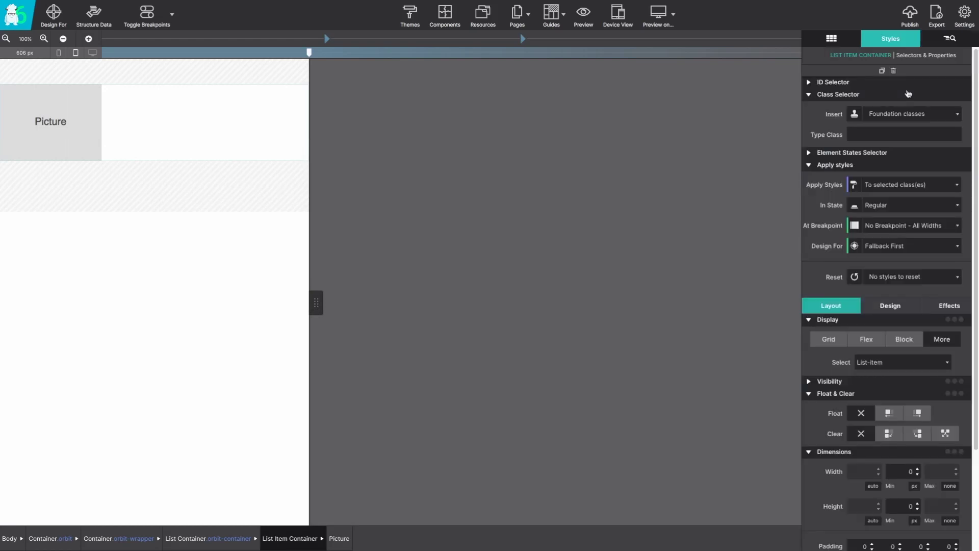
pyautogui.click(876, 133)
pyautogui.write('orbit-slide')
pyautogui.press('Return')
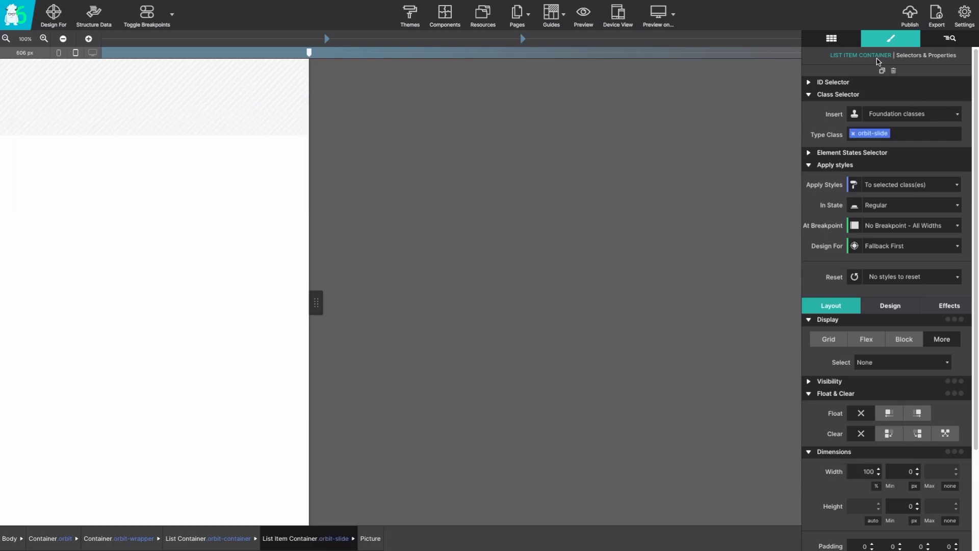
# Select the first slide's Picture and give it the class orbit-image.
pyautogui.click(949, 40)
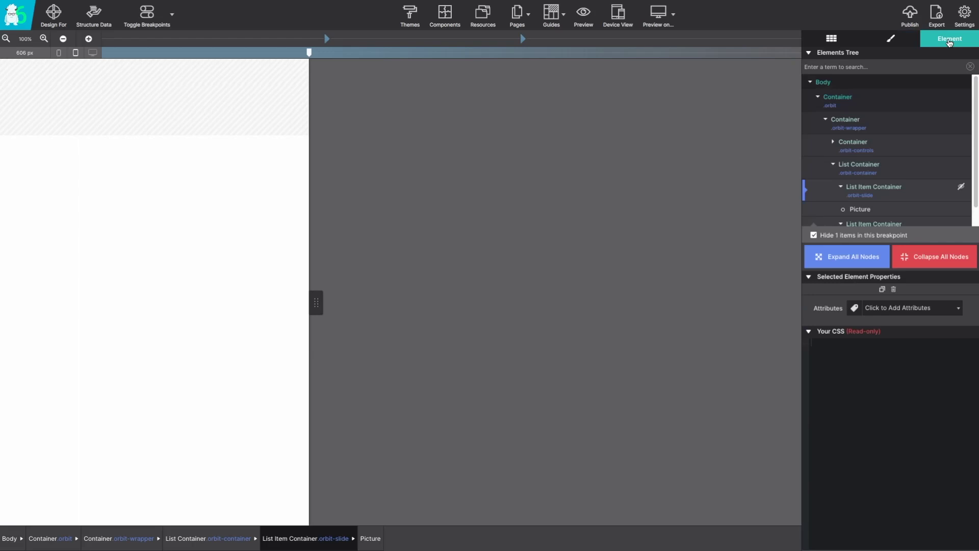
pyautogui.scroll(-1, 901, 189)
pyautogui.scroll(-1, 887, 188)
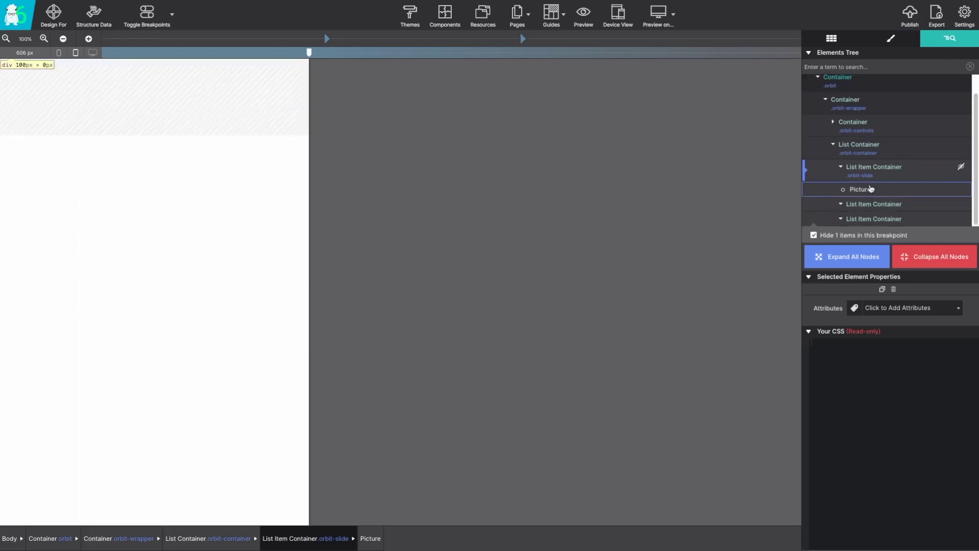
pyautogui.click(870, 188)
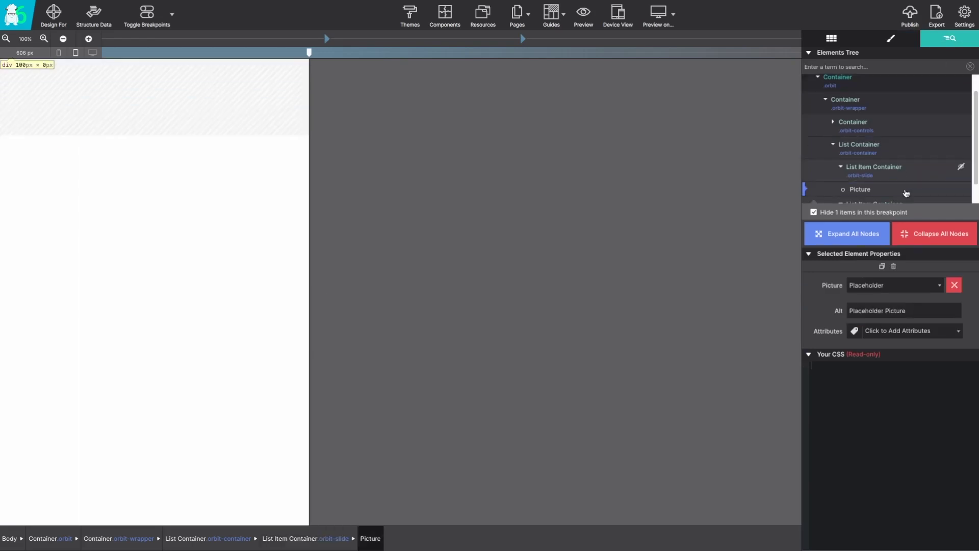
pyautogui.click(899, 39)
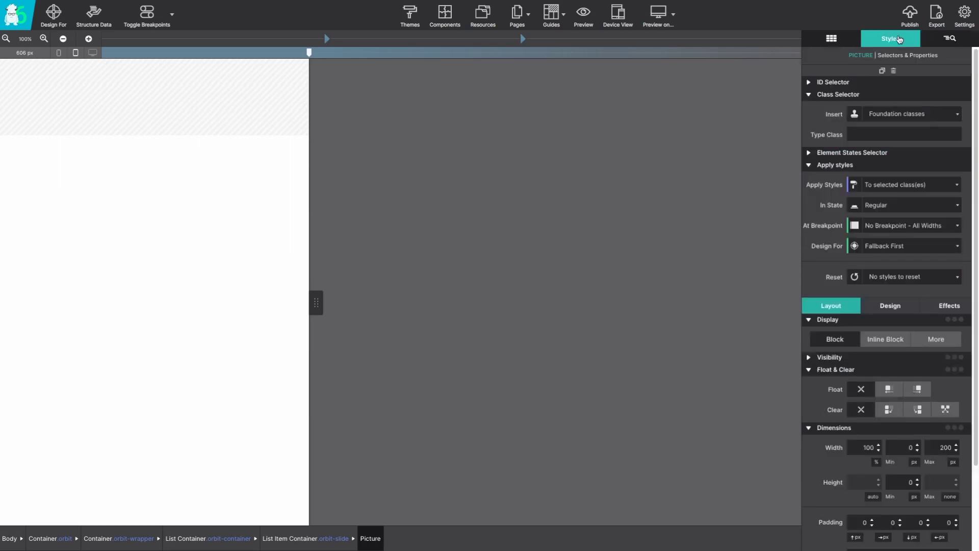
pyautogui.click(878, 134)
pyautogui.write('orbit-image')
pyautogui.press('Return')
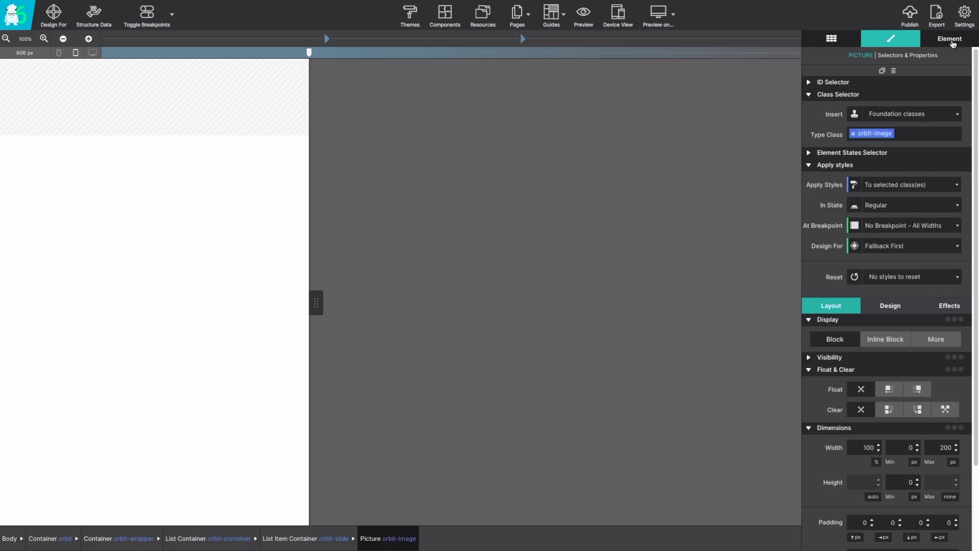
pyautogui.click(951, 40)
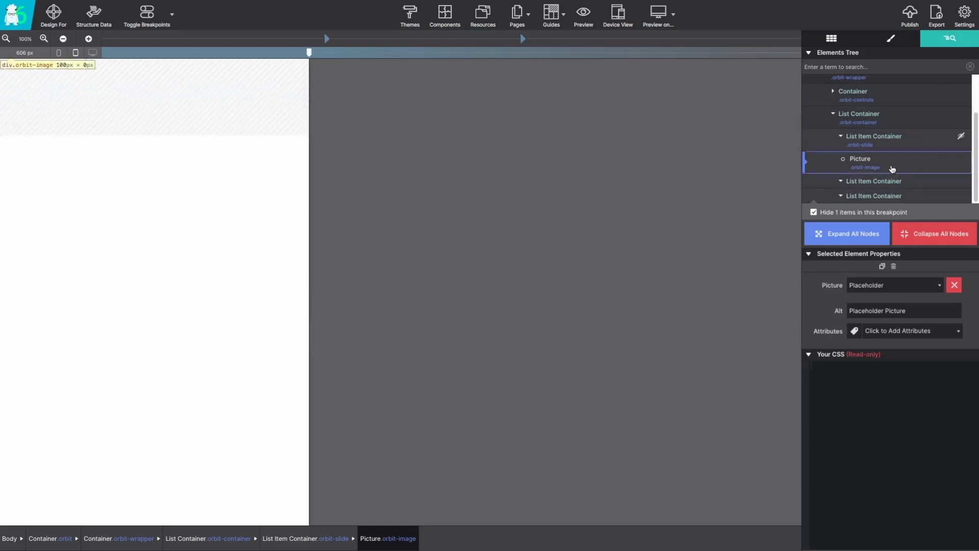
# Duplicate the orbit-image picture twice and drag a copy into another list item container.
pyautogui.click(882, 266)
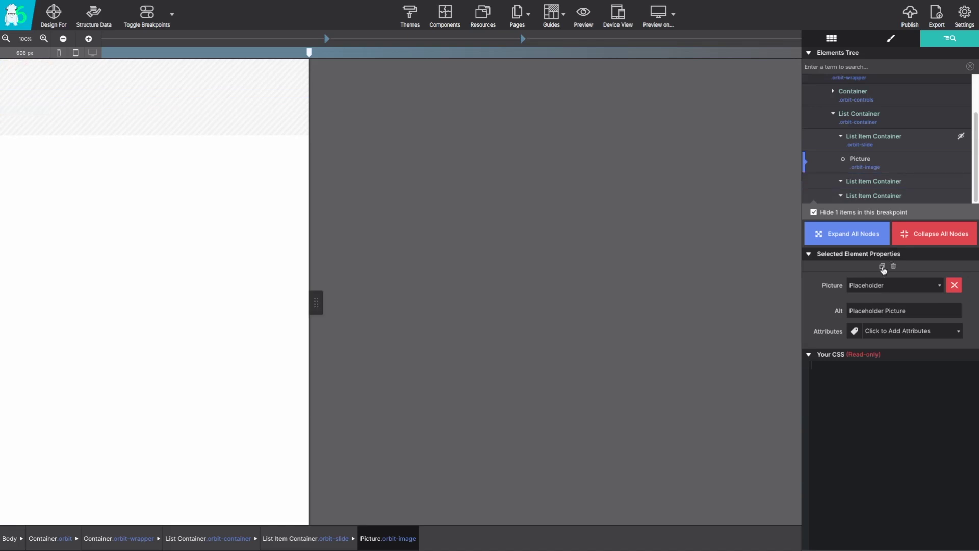
pyautogui.click(882, 266)
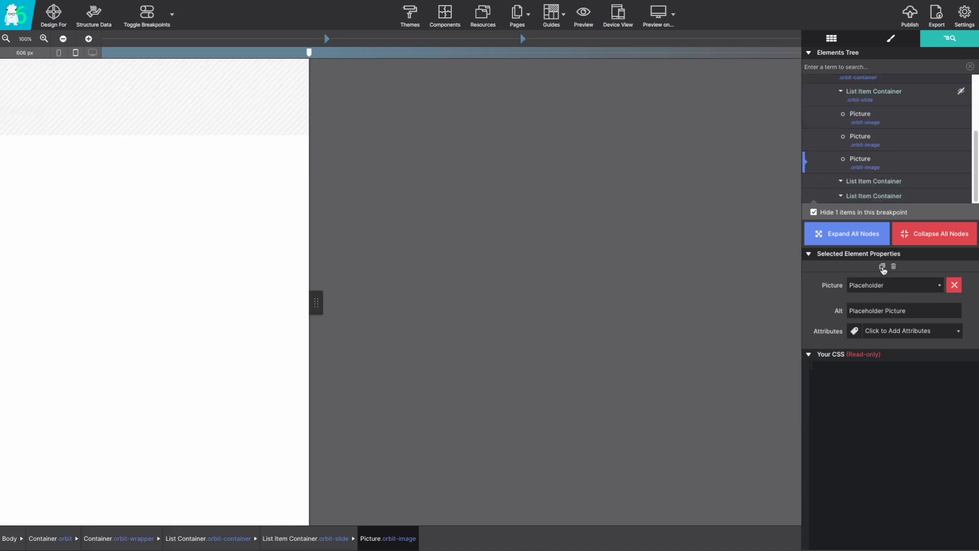
pyautogui.moveTo(857, 166); pyautogui.dragTo(871, 188)
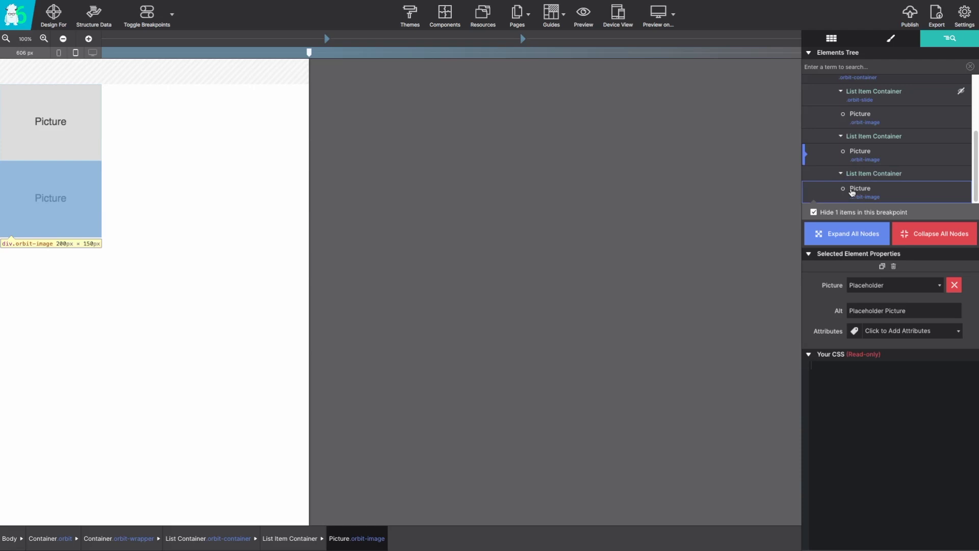
pyautogui.click(865, 141)
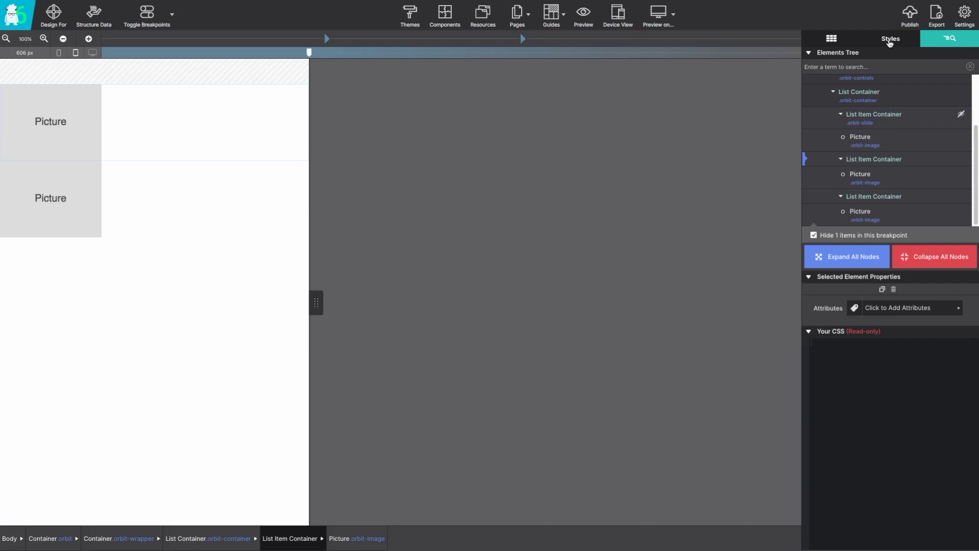
pyautogui.click(891, 39)
# Add the orbit-slide class to the second and third list item containers.
pyautogui.click(871, 134)
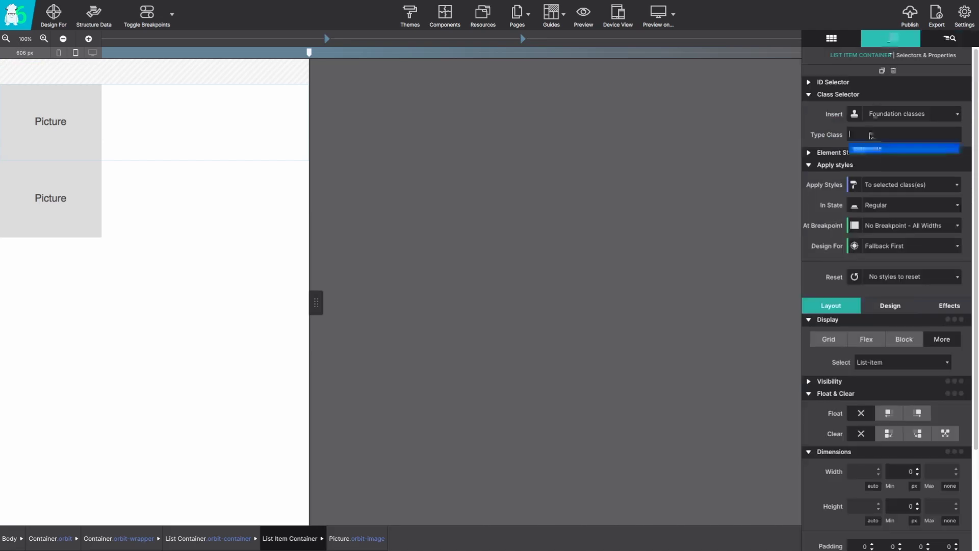
pyautogui.click(872, 152)
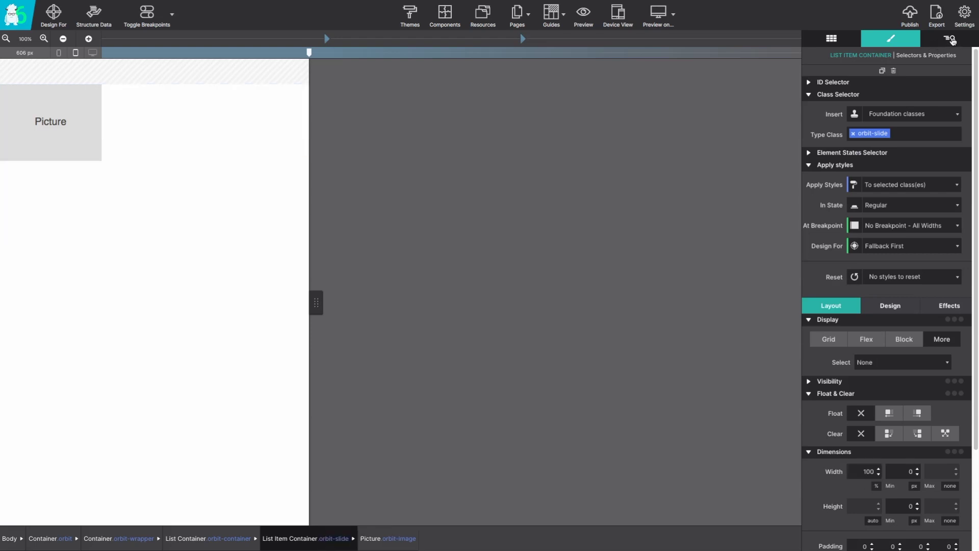
pyautogui.click(952, 41)
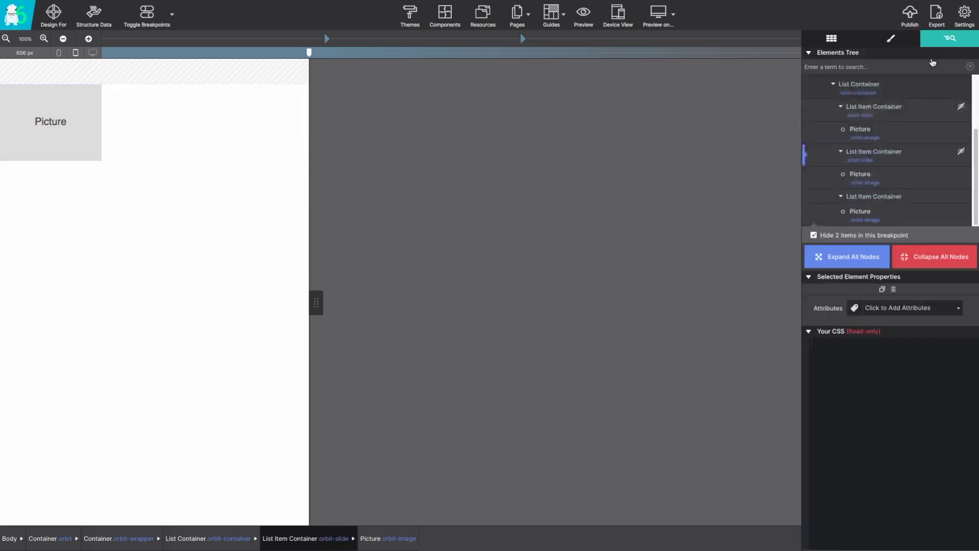
pyautogui.click(886, 197)
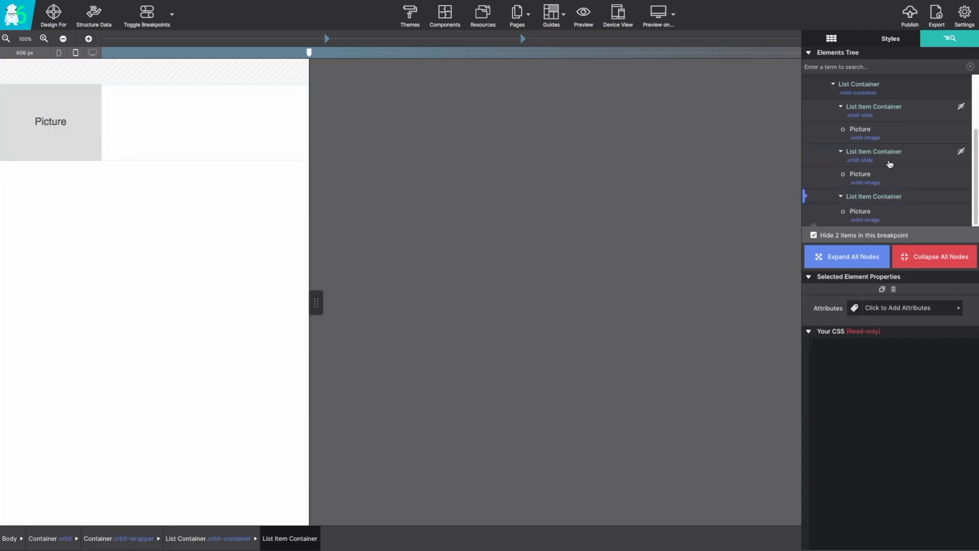
pyautogui.doubleClick(888, 196)
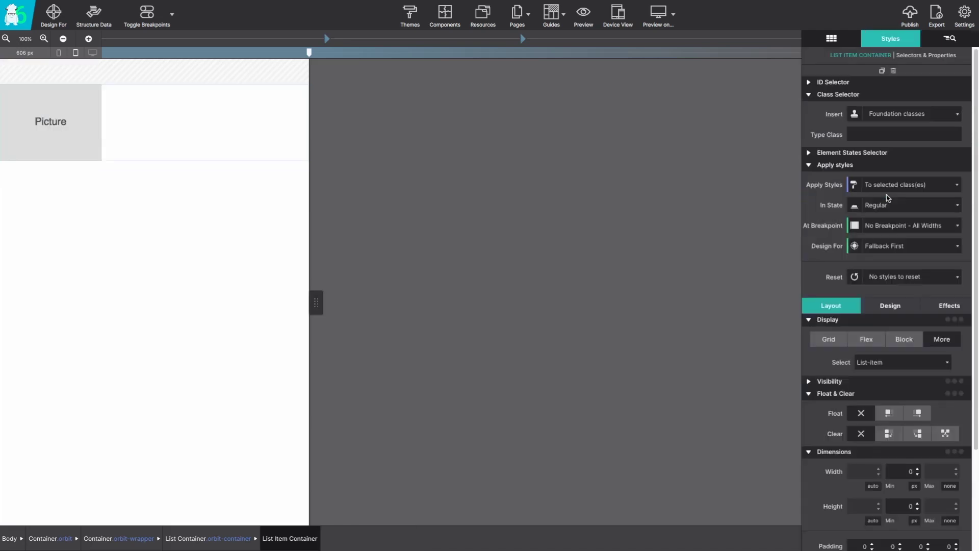
pyautogui.click(870, 134)
pyautogui.click(870, 151)
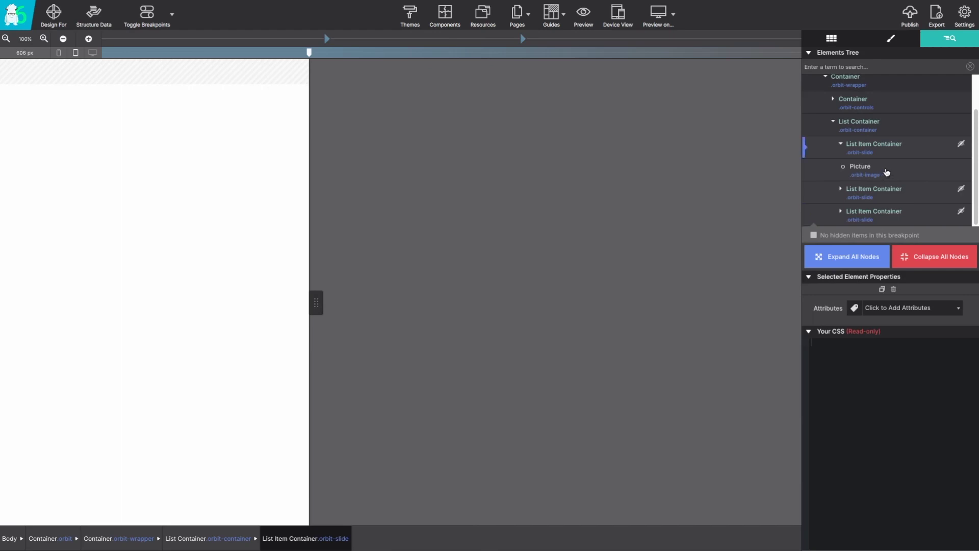
# Select the first slide's Picture and choose Local Image as its source.
pyautogui.click(824, 174)
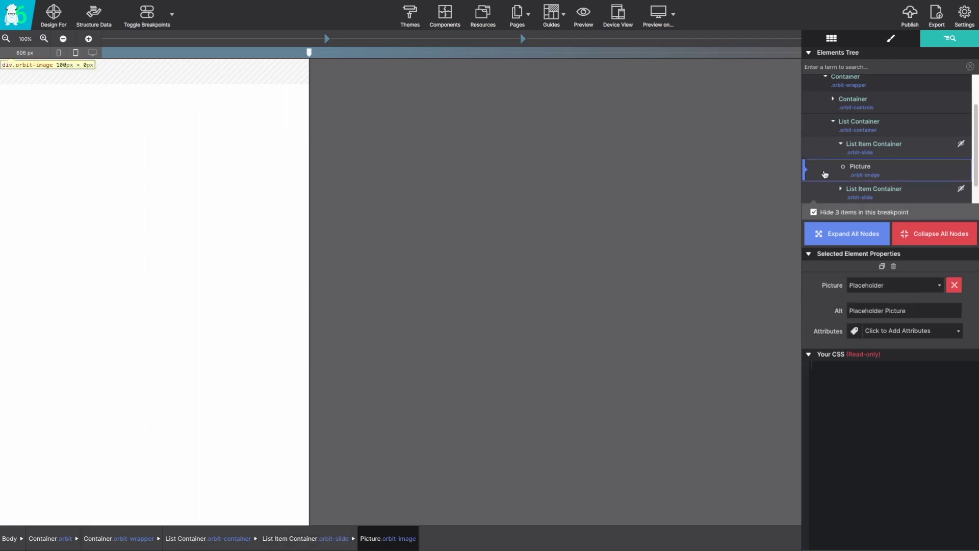
pyautogui.click(939, 290)
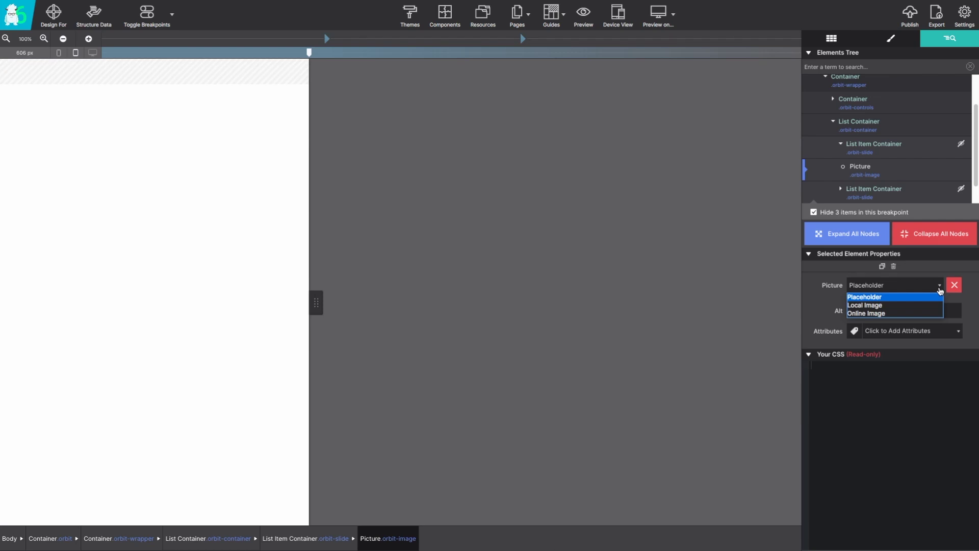
pyautogui.click(937, 305)
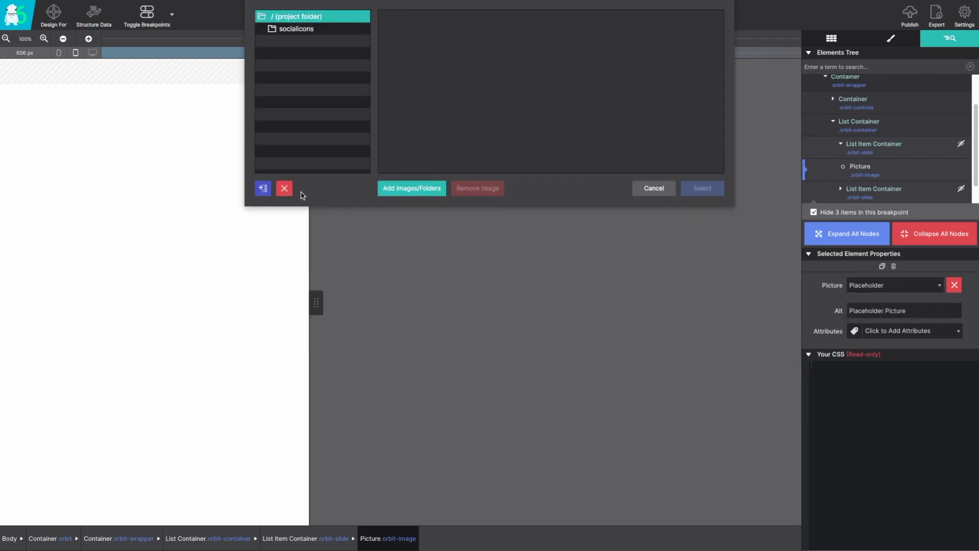
# Create a new image folder named orbit-images in the project.
pyautogui.click(264, 189)
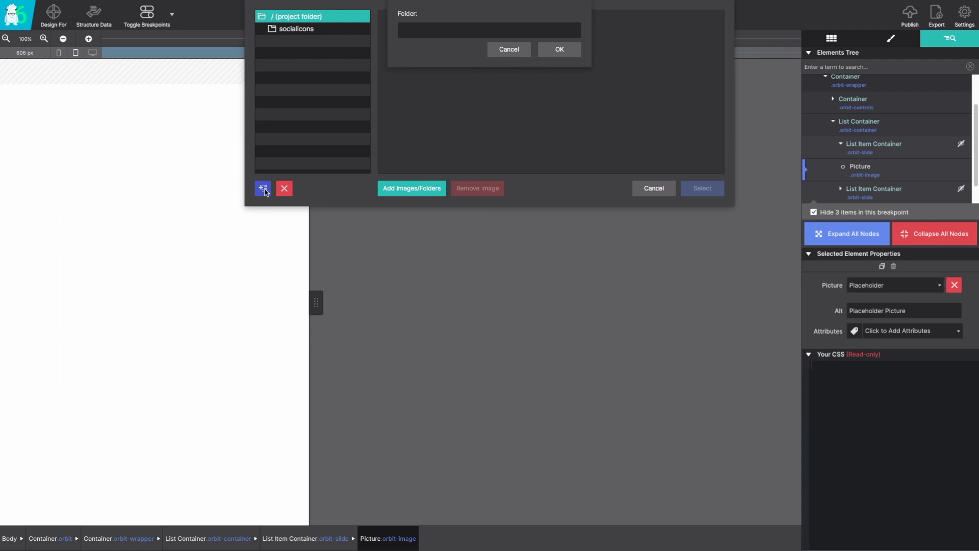
pyautogui.write('orbit-images')
pyautogui.click(560, 49)
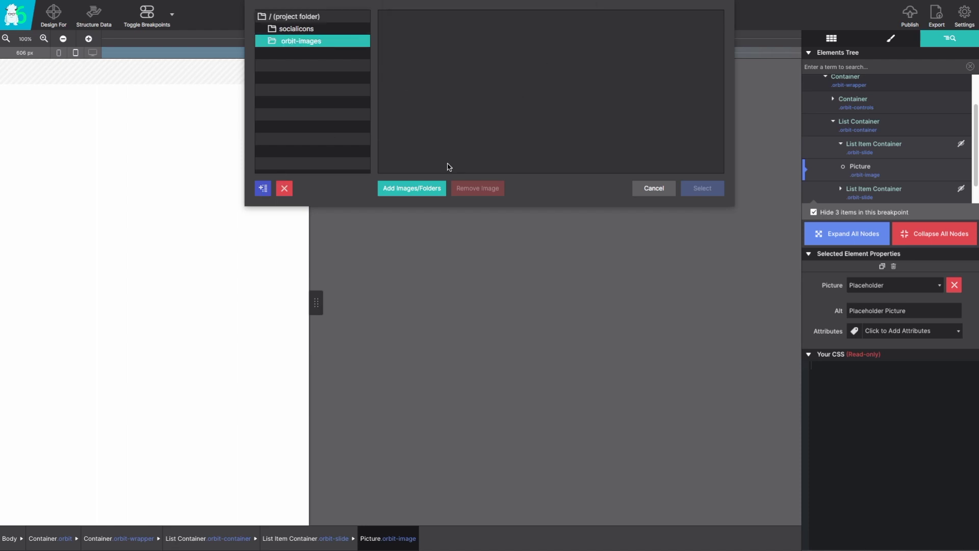
# Import the apple, emc2 and students photos, then select apple.jpg for the first slide.
pyautogui.click(425, 189)
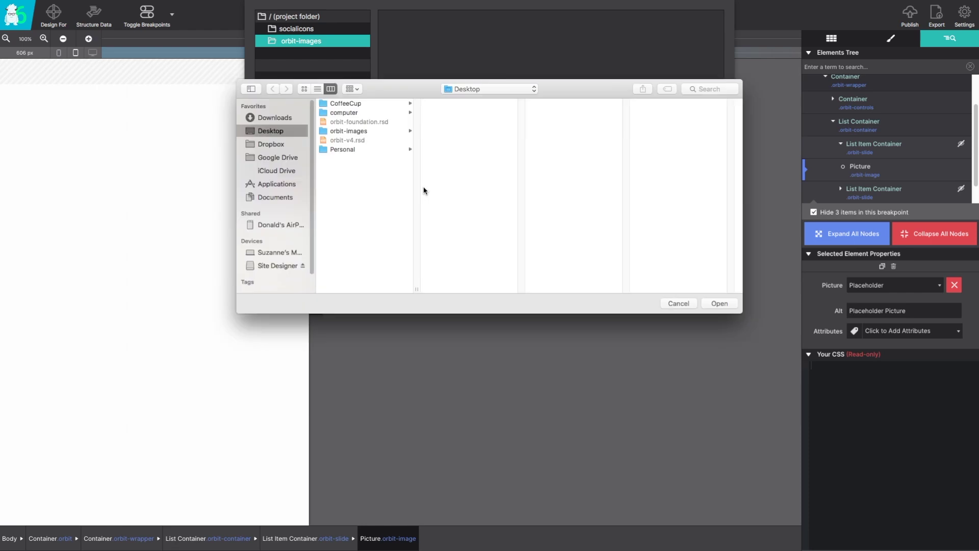
pyautogui.click(394, 133)
pyautogui.click(447, 104)
pyautogui.keyDown('shift'); pyautogui.click(453, 121); pyautogui.keyUp('shift')
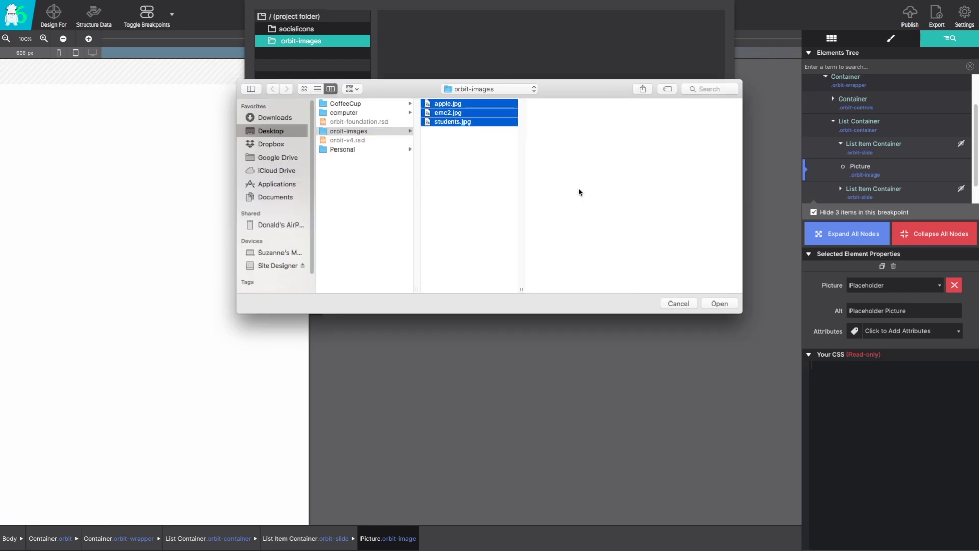
pyautogui.click(724, 304)
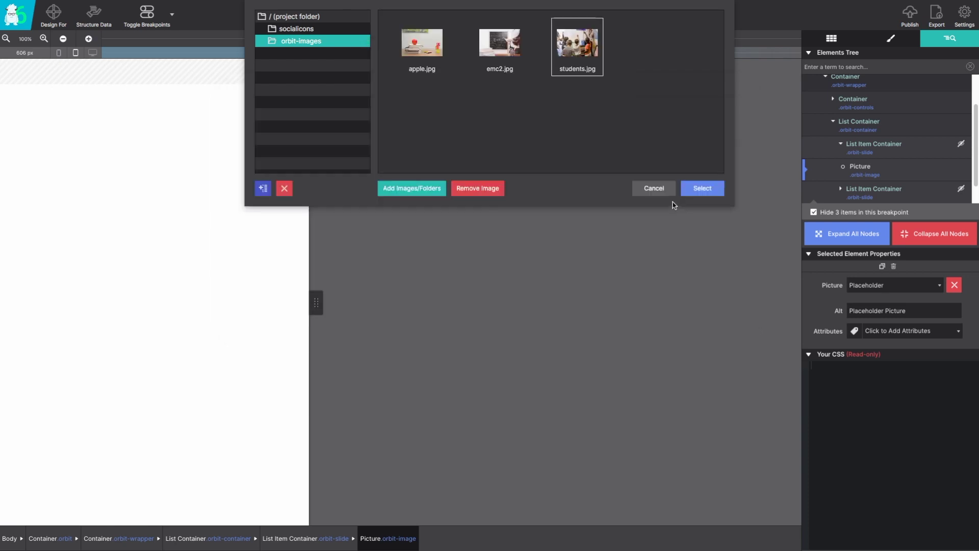
pyautogui.click(435, 58)
pyautogui.click(698, 193)
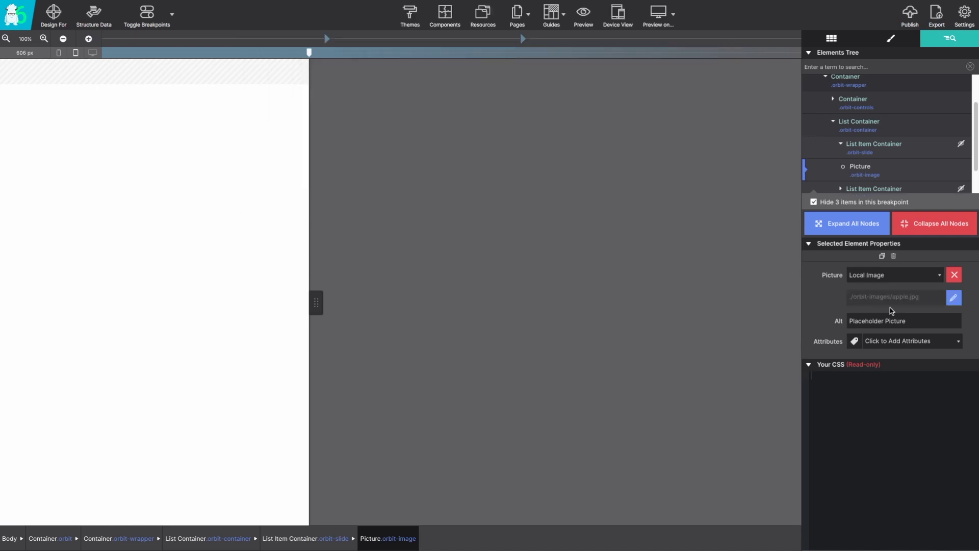
# Set the first picture's alt text to Apple and unhide all three slides.
pyautogui.moveTo(907, 321); pyautogui.dragTo(840, 321)
pyautogui.write('Apple')
pyautogui.click(960, 146)
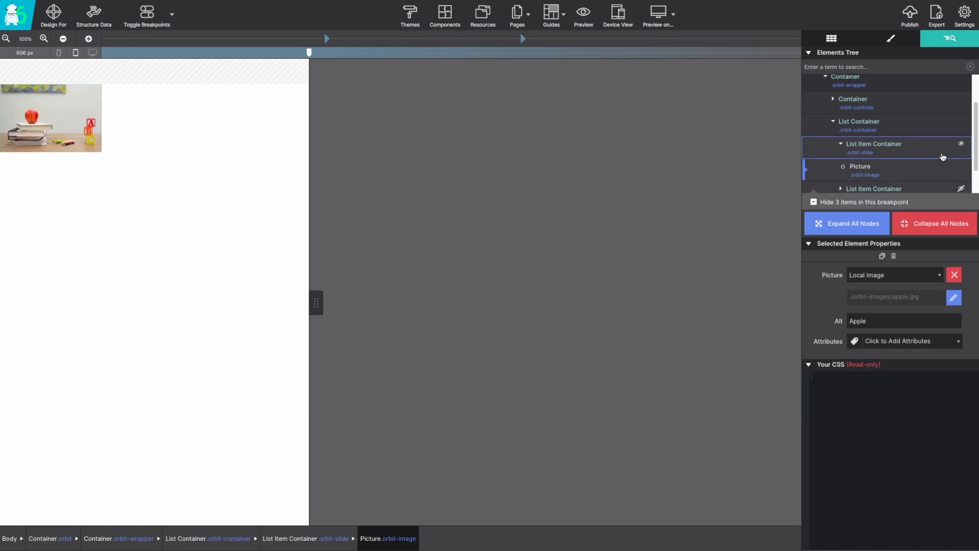
pyautogui.scroll(-1, 943, 157)
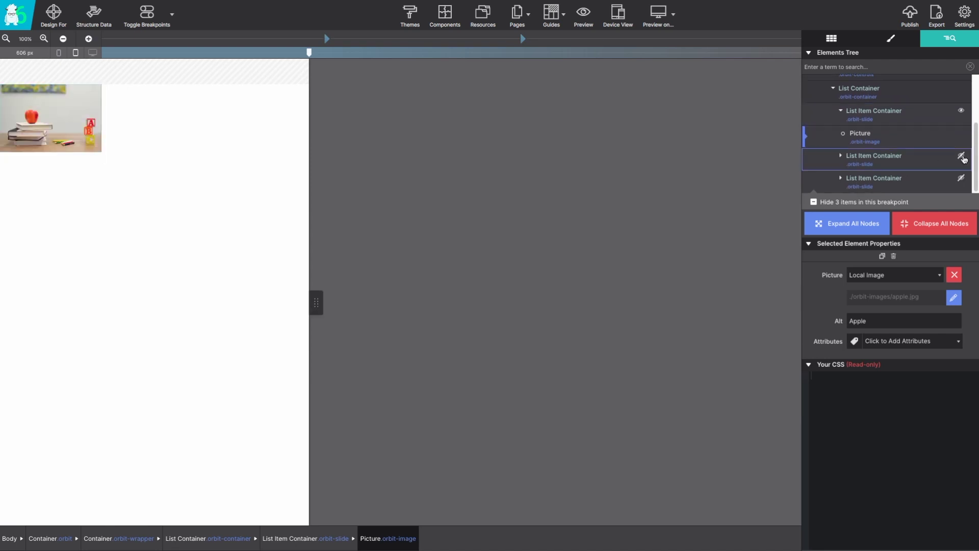
pyautogui.click(961, 156)
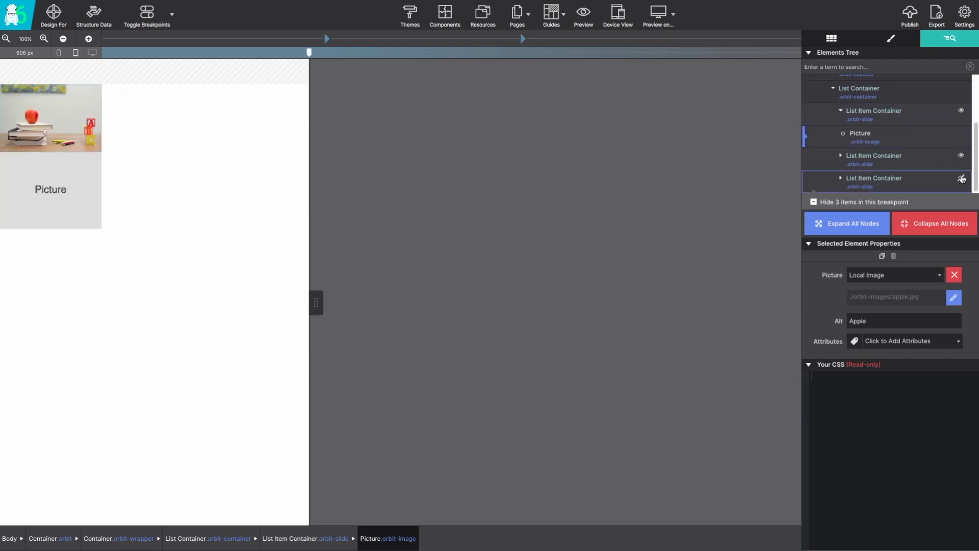
pyautogui.click(960, 178)
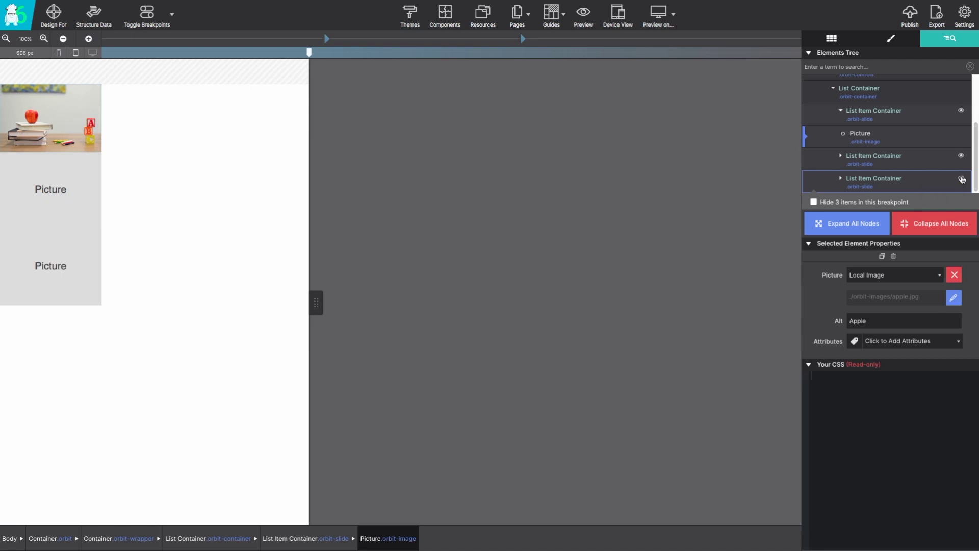
# Expand the second list item and select its Picture element.
pyautogui.click(841, 157)
pyautogui.scroll(-1, 842, 161)
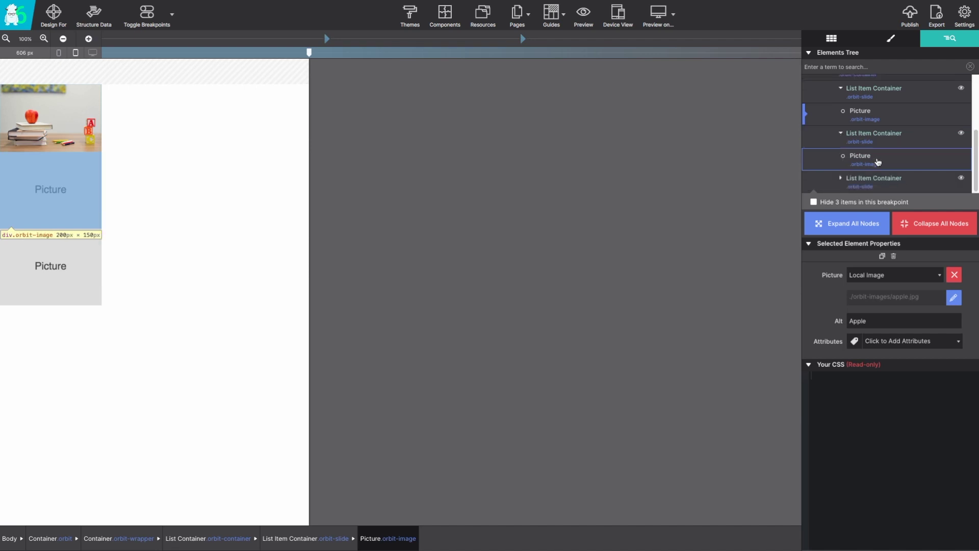
pyautogui.click(877, 162)
# Set the second slide's picture to the local image emc2.jpg.
pyautogui.click(926, 301)
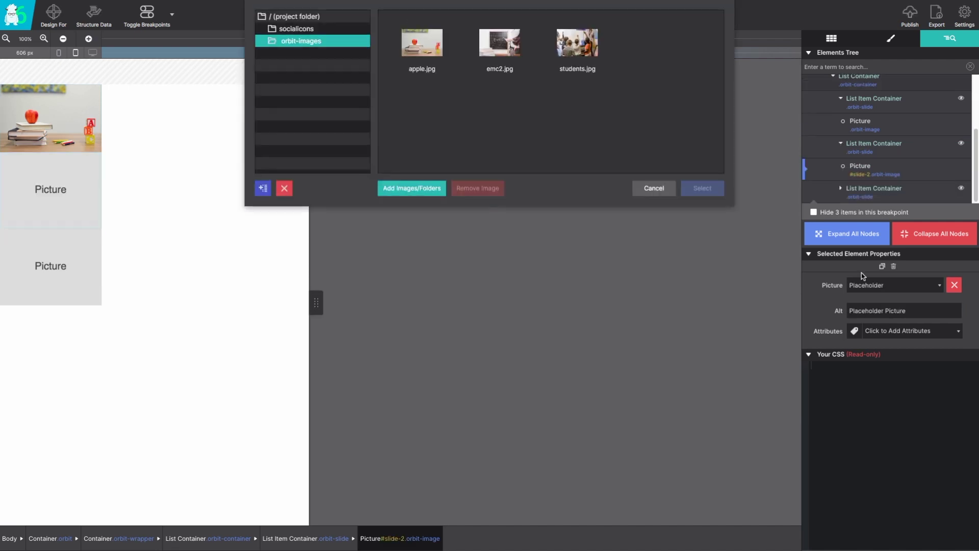
pyautogui.click(514, 55)
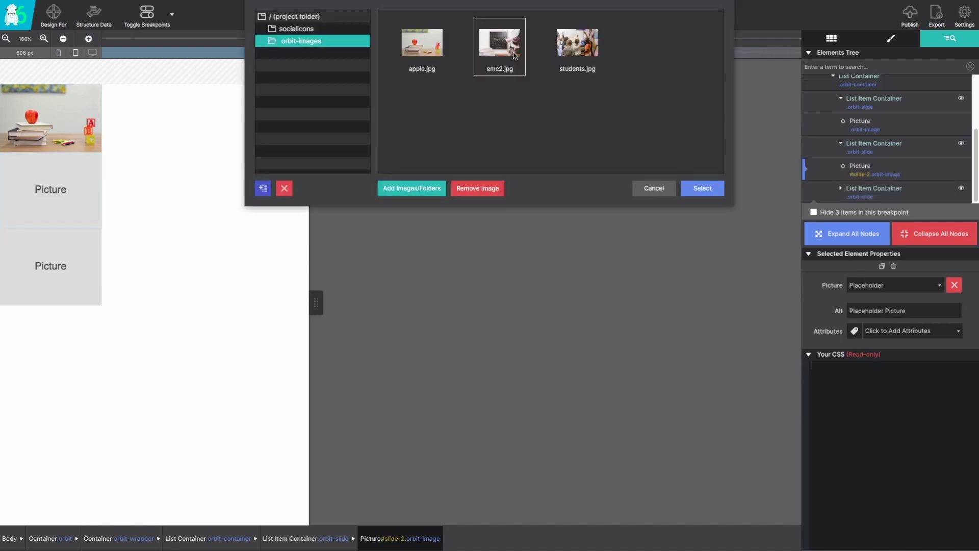
pyautogui.click(699, 188)
# Set the third slide's picture to students.jpg with alt text Students.
pyautogui.click(840, 188)
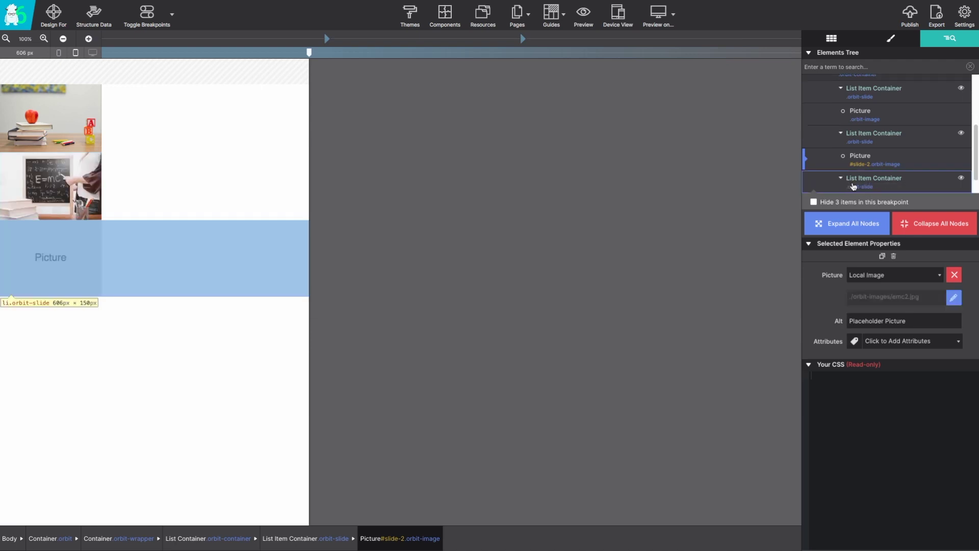
pyautogui.click(868, 183)
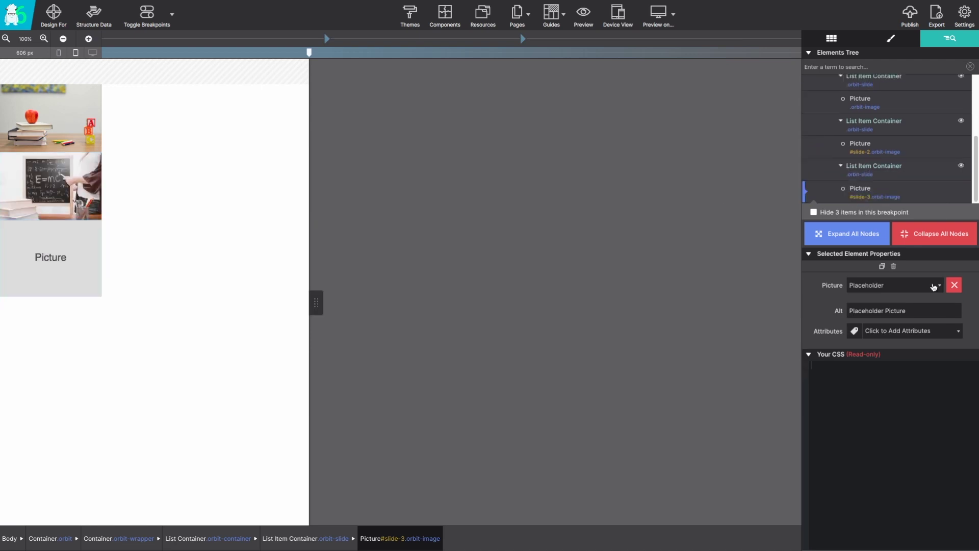
pyautogui.click(895, 285)
pyautogui.click(922, 304)
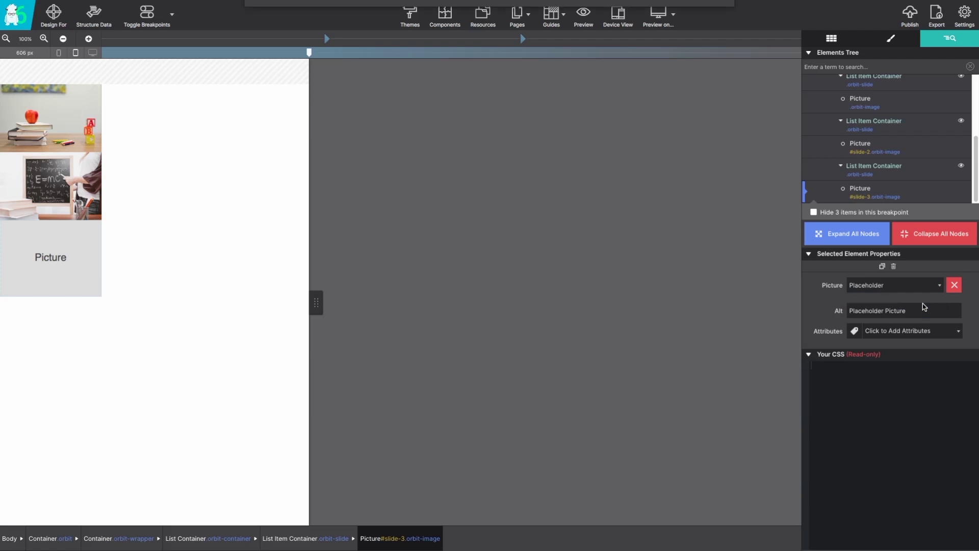
pyautogui.click(556, 36)
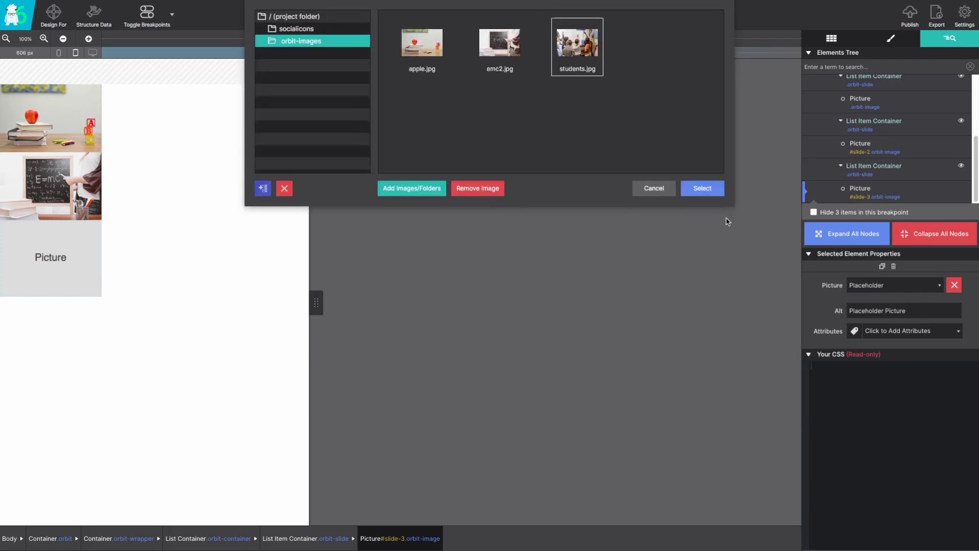
pyautogui.click(711, 190)
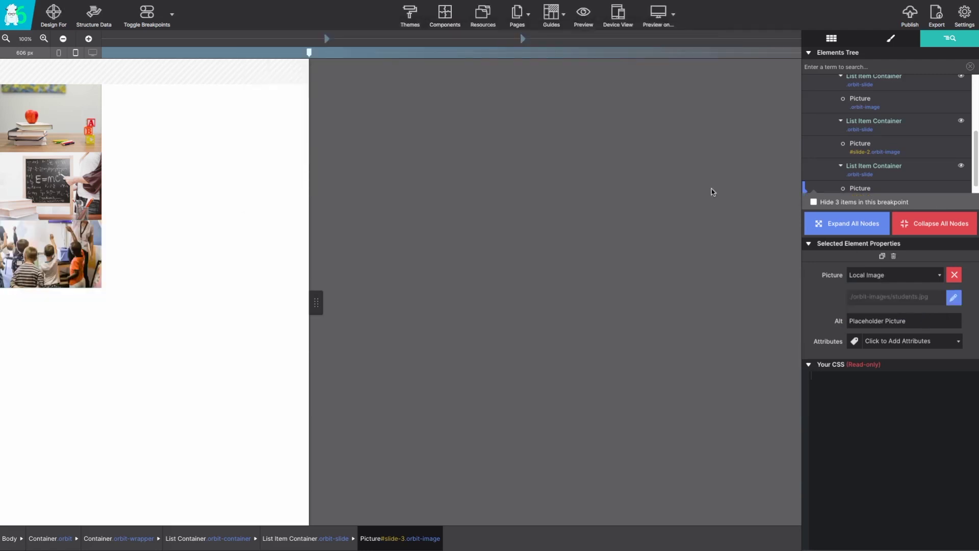
pyautogui.moveTo(916, 325); pyautogui.dragTo(845, 323)
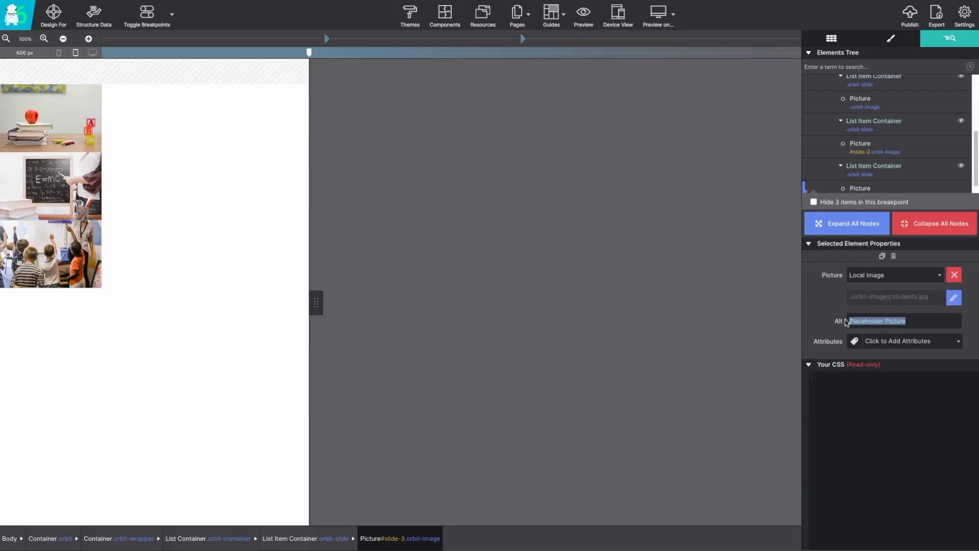
pyautogui.write('Students')
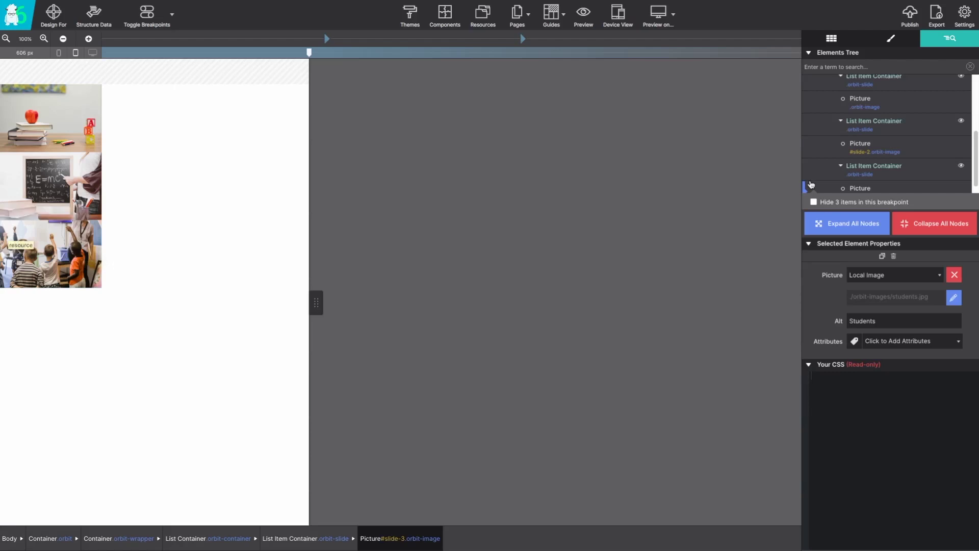
# Change the orbit-image class's max width from 200 px to none.
pyautogui.scroll(1, 875, 153)
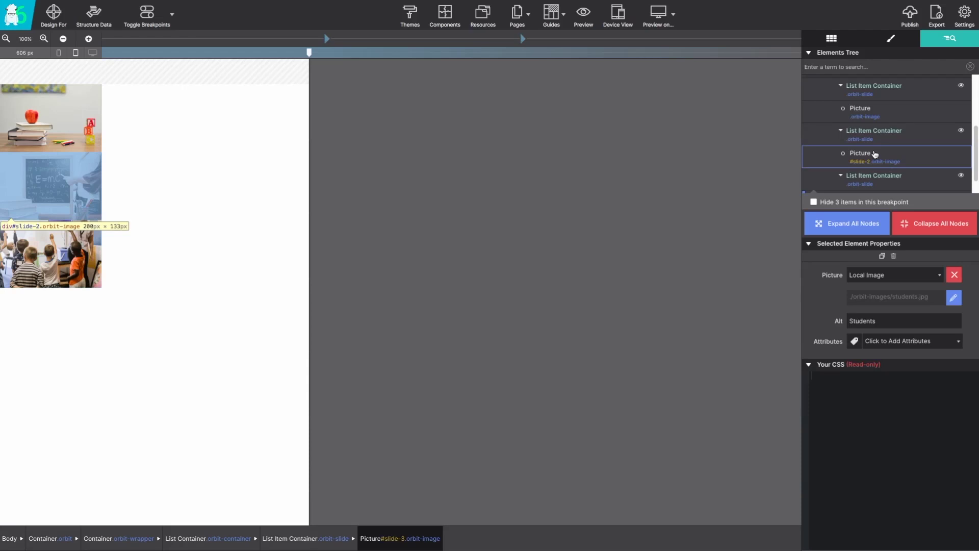
pyautogui.click(891, 38)
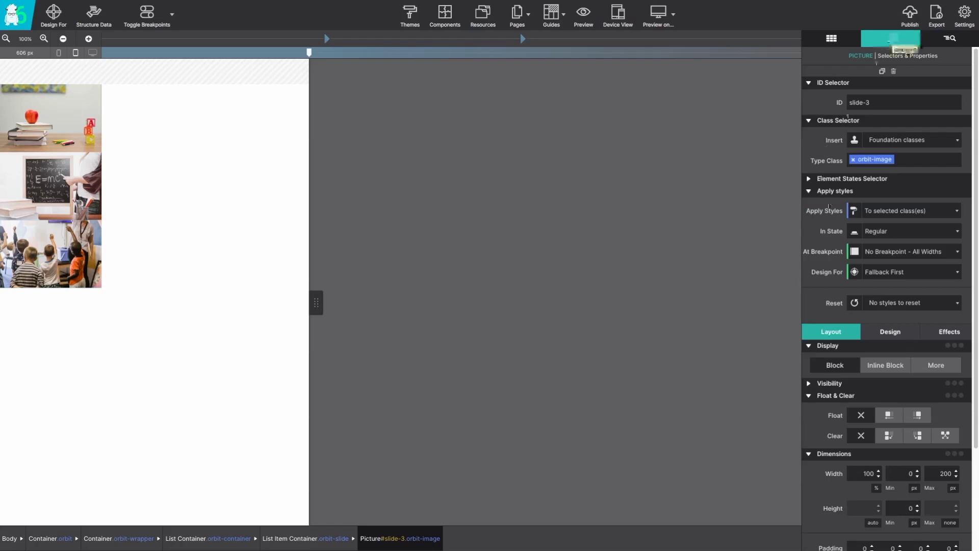
pyautogui.scroll(-1, 823, 207)
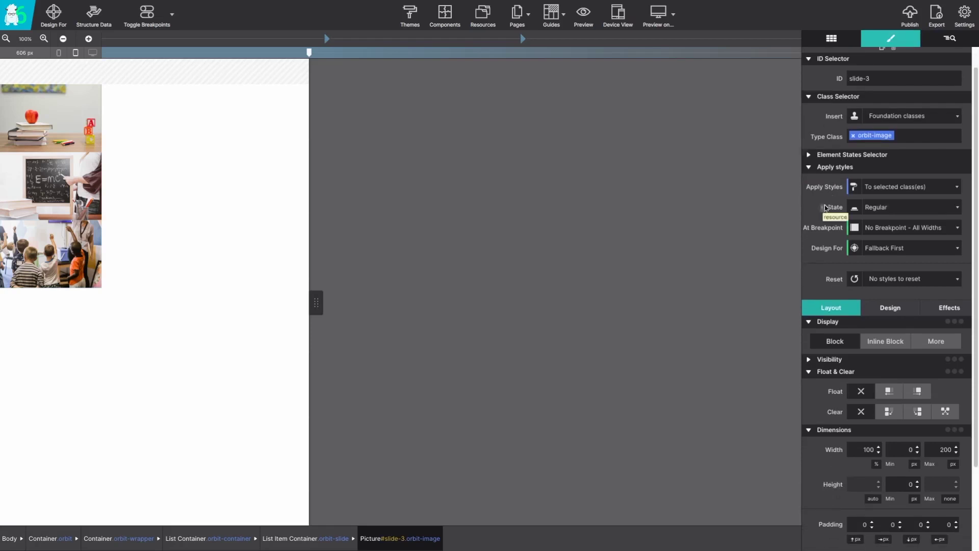
pyautogui.scroll(-2, 824, 209)
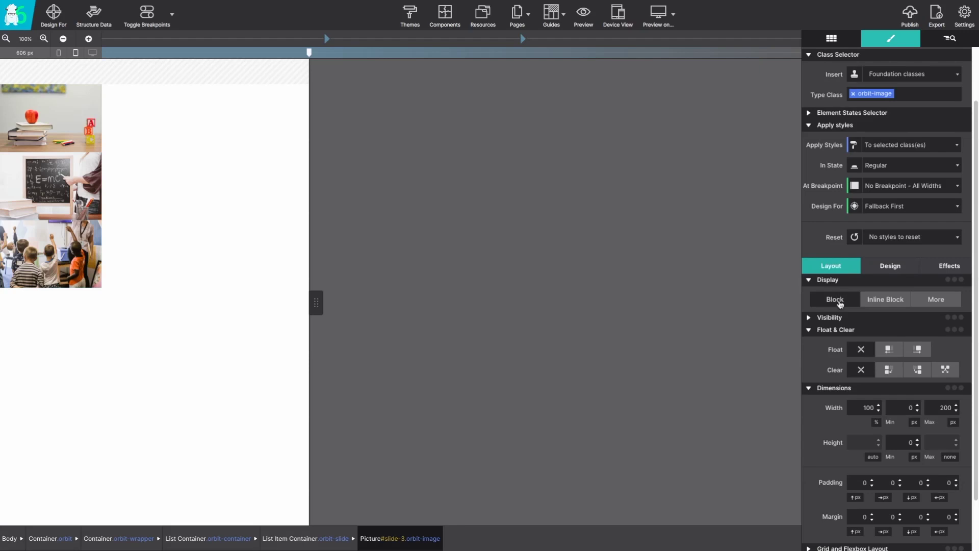
pyautogui.click(808, 331)
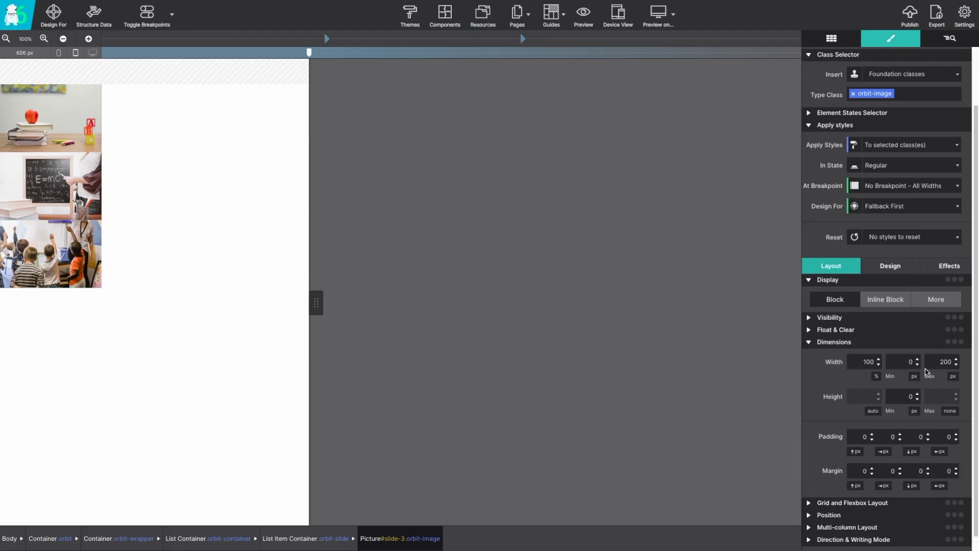
pyautogui.click(952, 376)
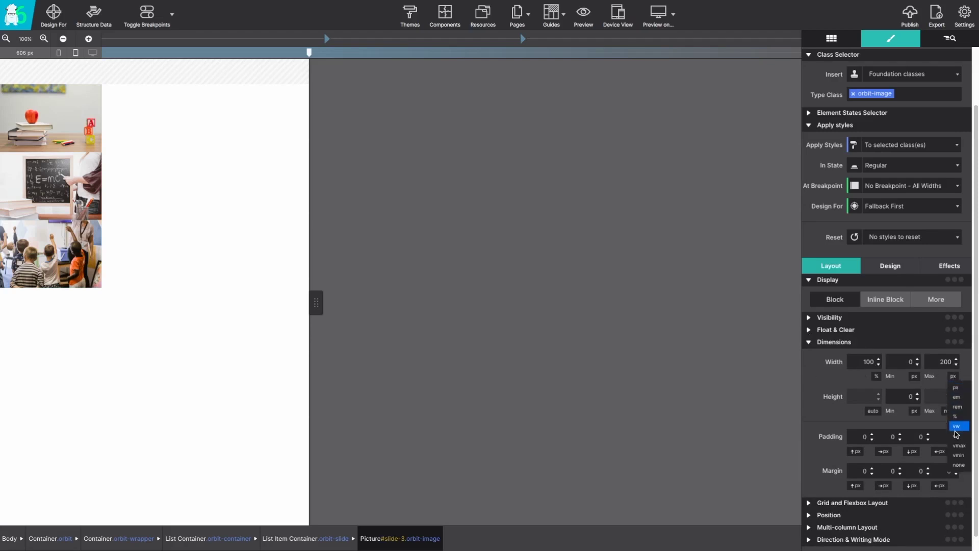
pyautogui.click(959, 465)
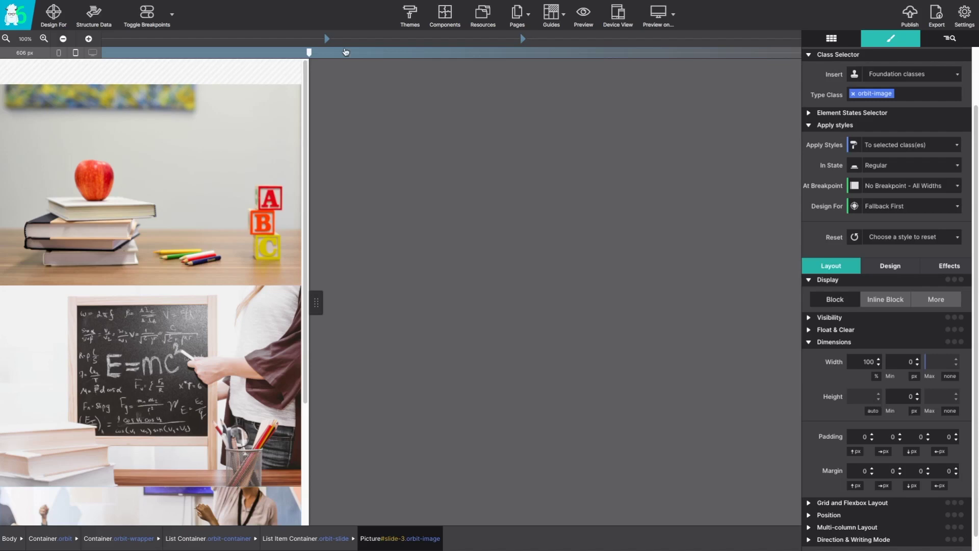
# Drag the preview width across breakpoints to watch the photos reflow, ending near 607 px.
pyautogui.moveTo(308, 52); pyautogui.dragTo(614, 56)
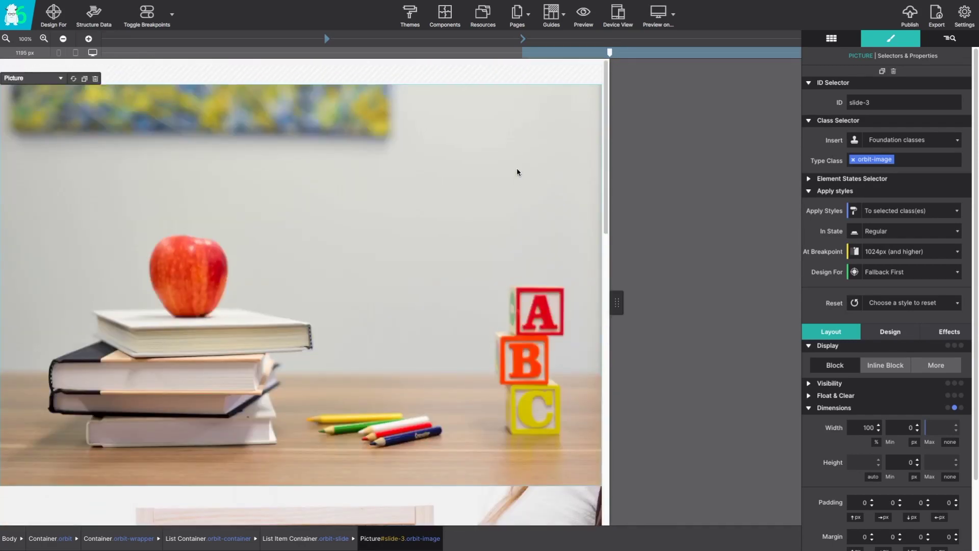
pyautogui.moveTo(609, 52); pyautogui.dragTo(555, 52)
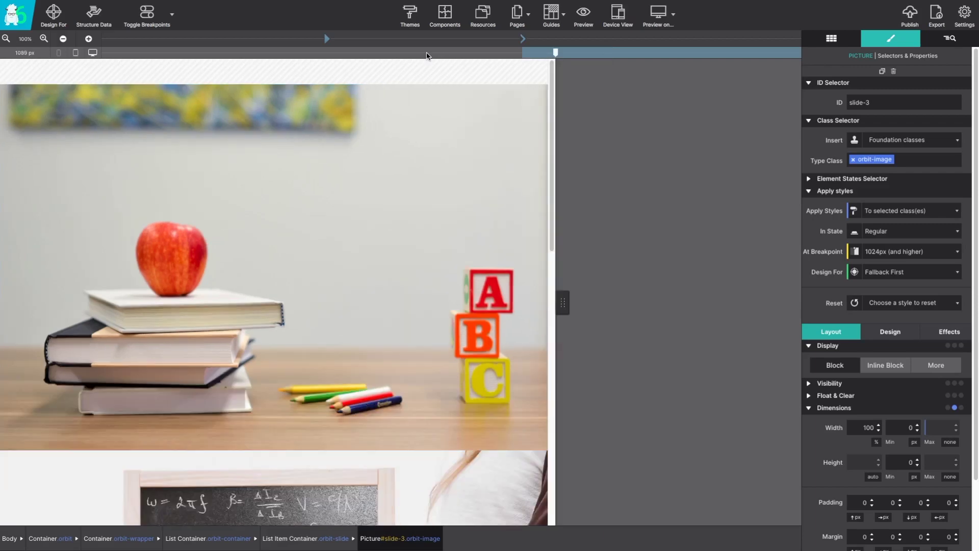
pyautogui.moveTo(363, 54); pyautogui.dragTo(305, 52)
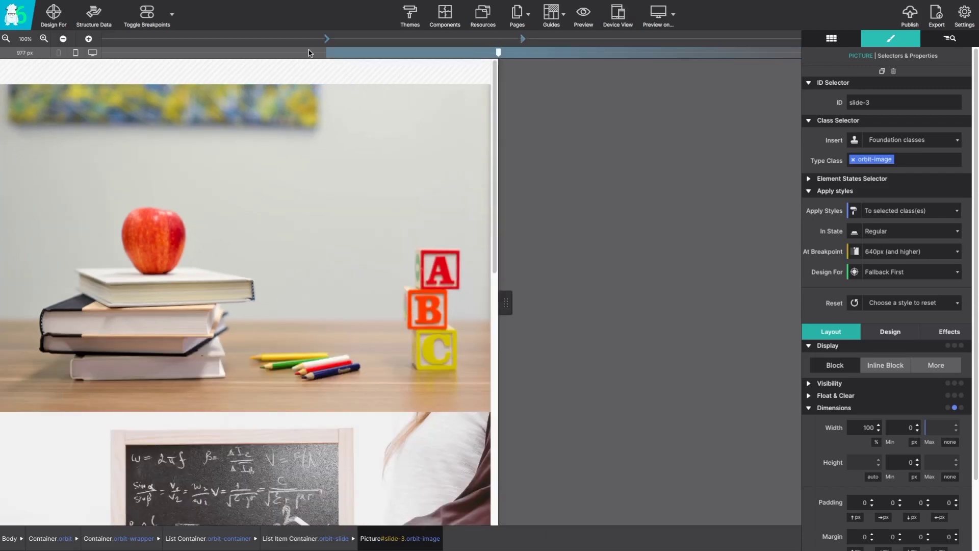
pyautogui.click(308, 53)
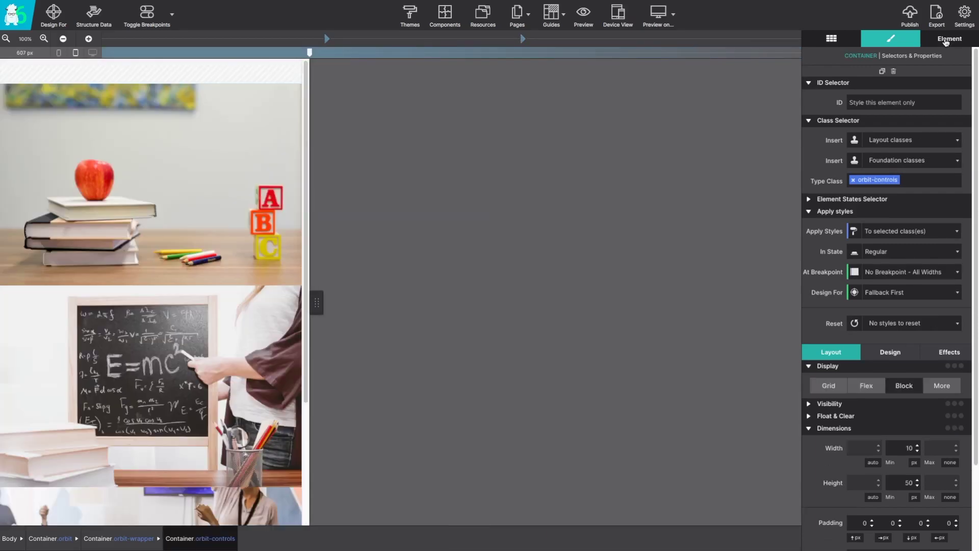
pyautogui.click(945, 41)
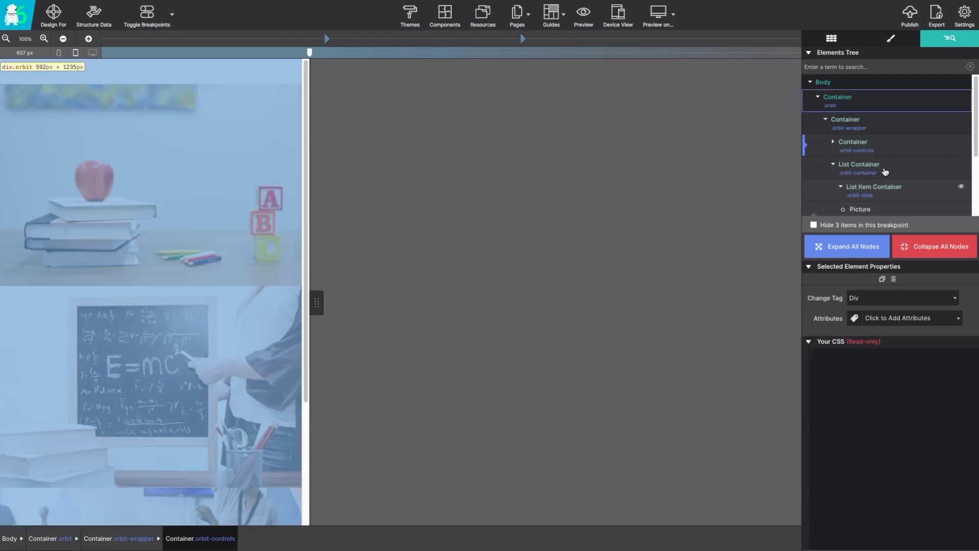
# Hide the third and second list item containers, leaving only the apple slide visible.
pyautogui.scroll(-3, 933, 202)
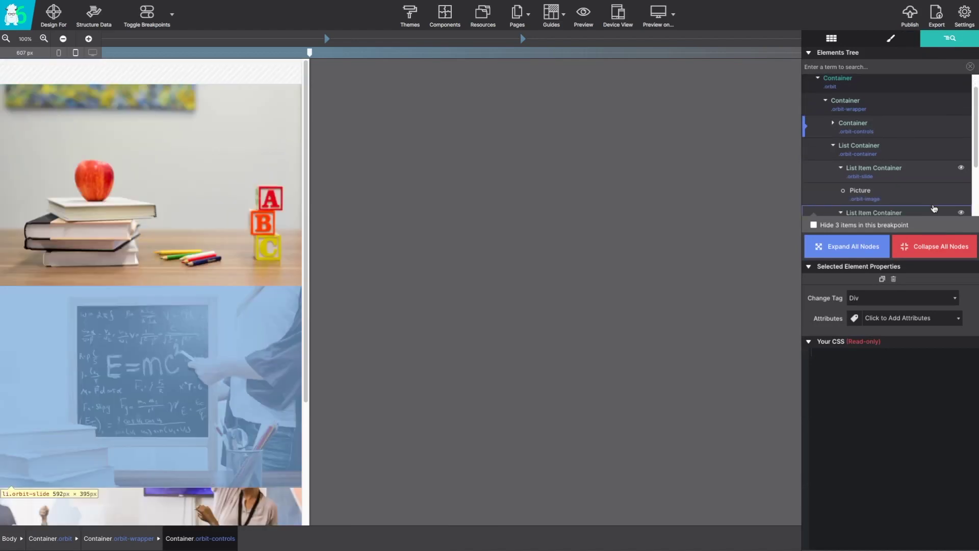
pyautogui.click(961, 189)
pyautogui.click(961, 144)
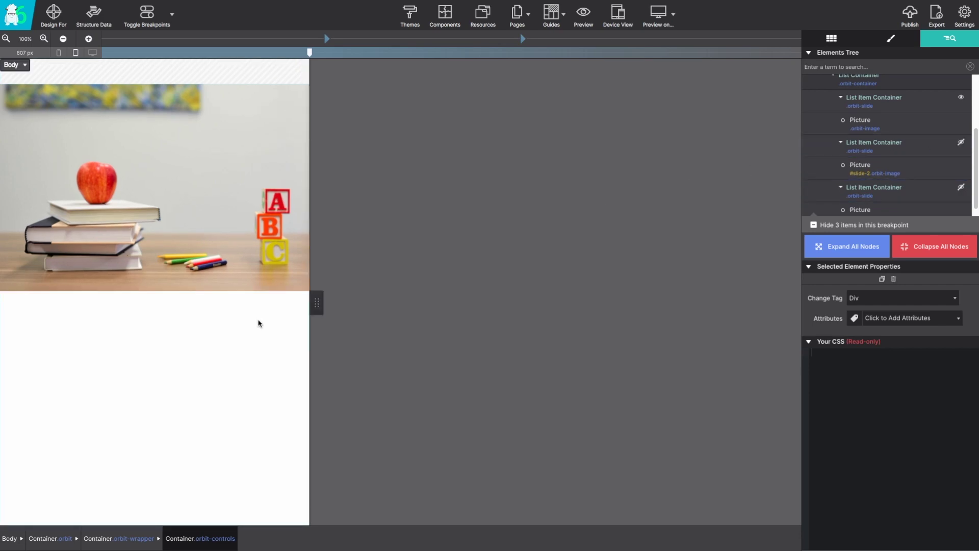
# Add the is-active class to the apple slide's list item, next to orbit-slide.
pyautogui.click(65, 113)
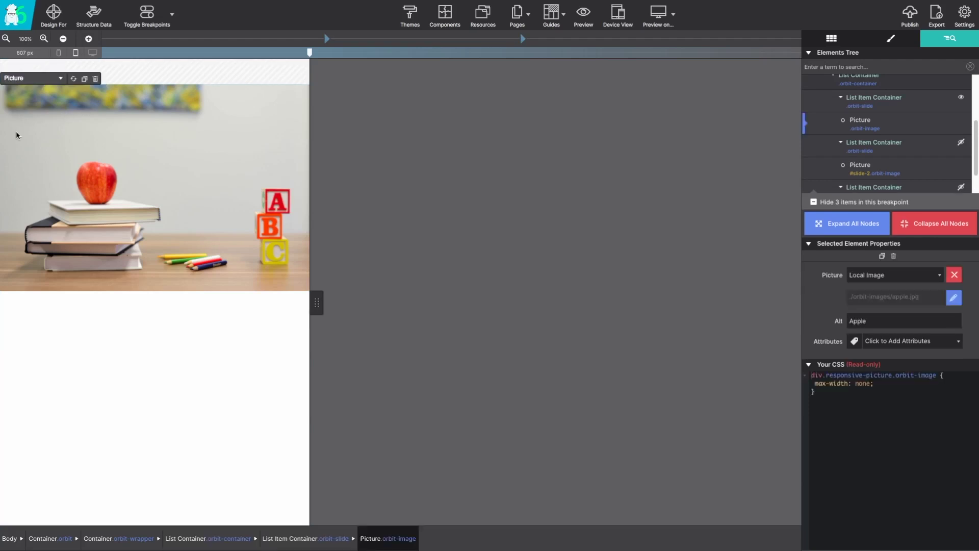
pyautogui.click(60, 78)
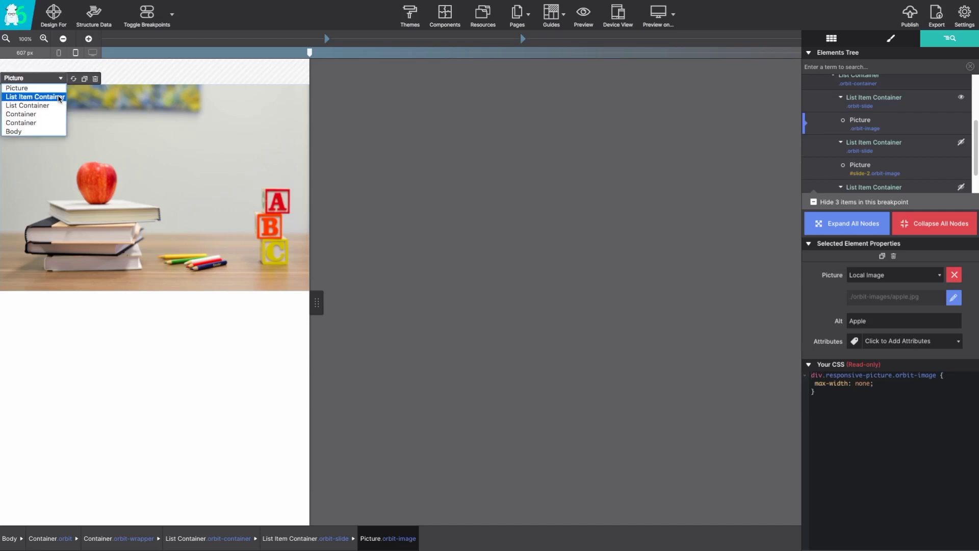
pyautogui.click(59, 96)
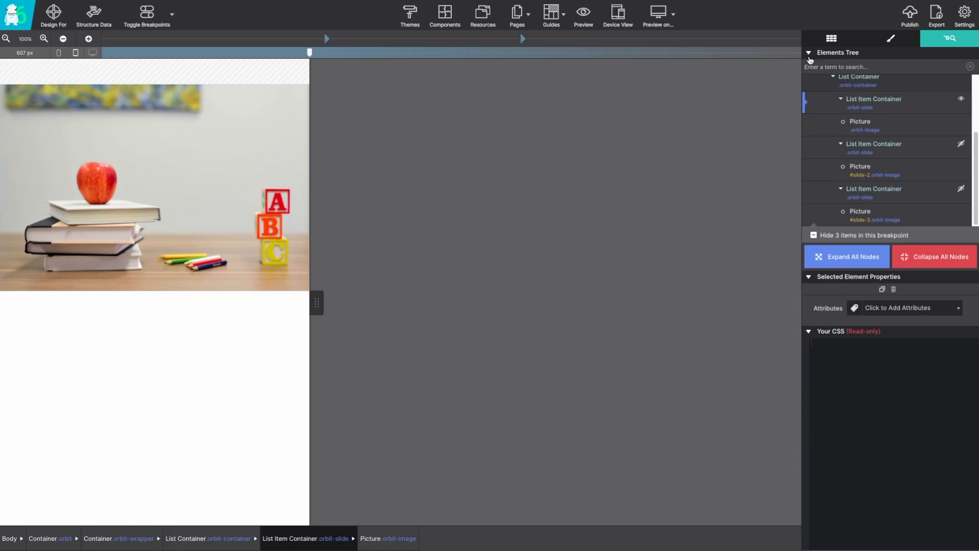
pyautogui.click(890, 42)
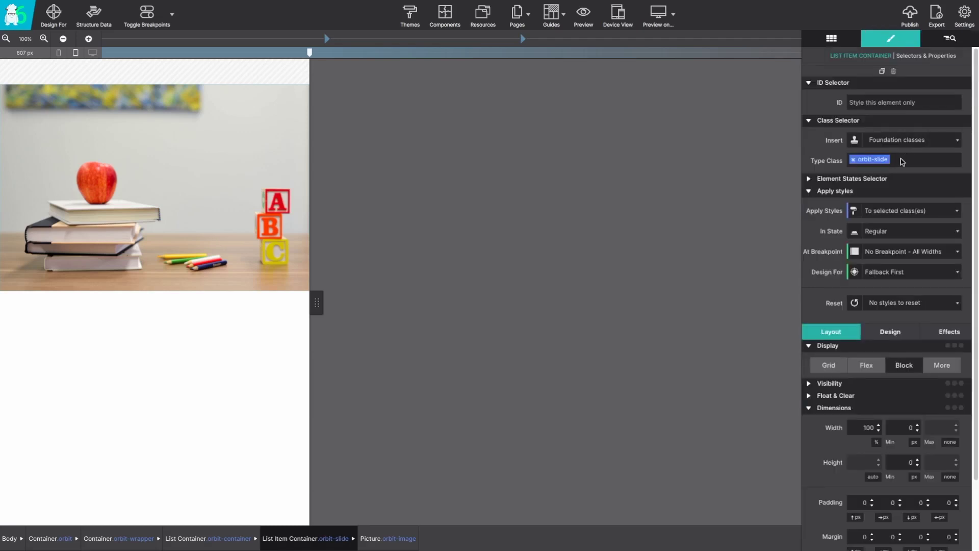
pyautogui.write('is-active')
pyautogui.press('Return')
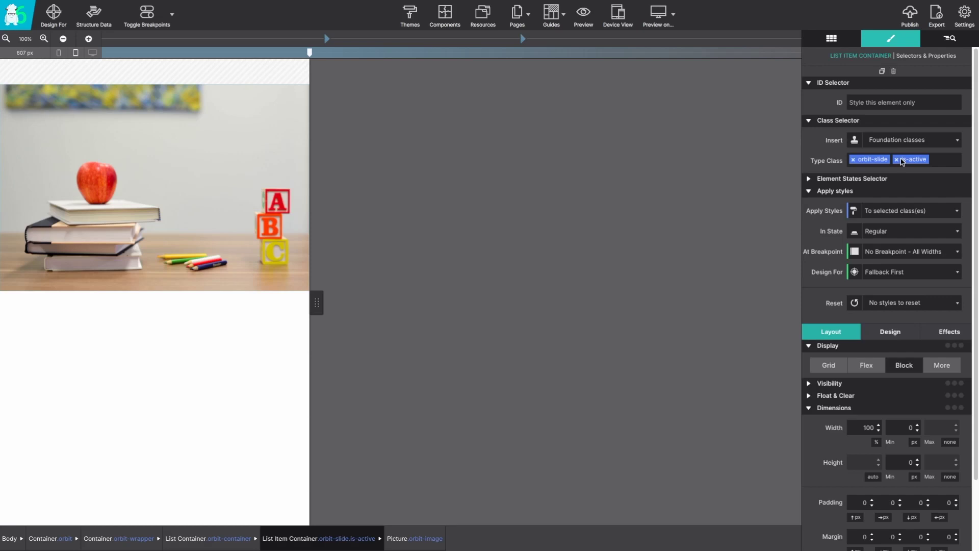
pyautogui.click(584, 16)
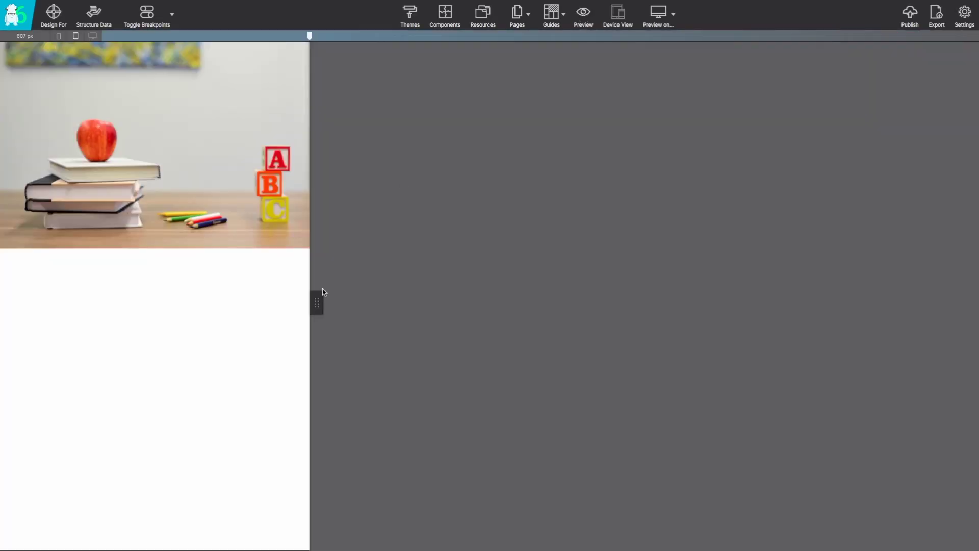
pyautogui.moveTo(320, 300); pyautogui.dragTo(335, 264)
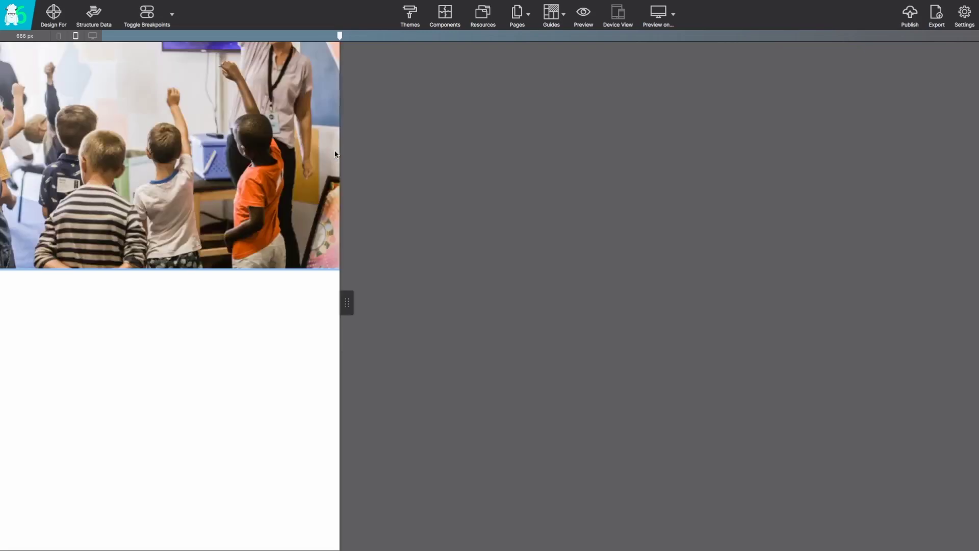
pyautogui.click(583, 14)
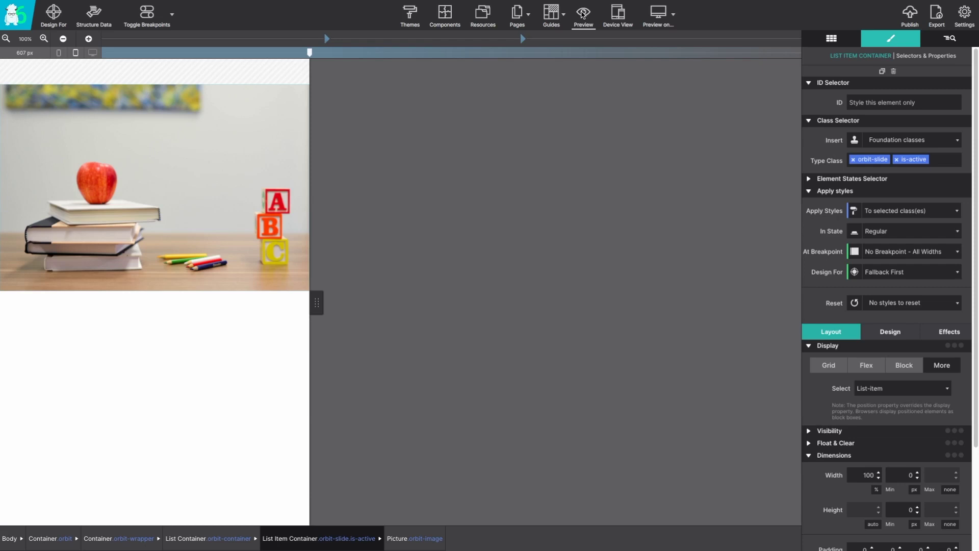
pyautogui.click(270, 74)
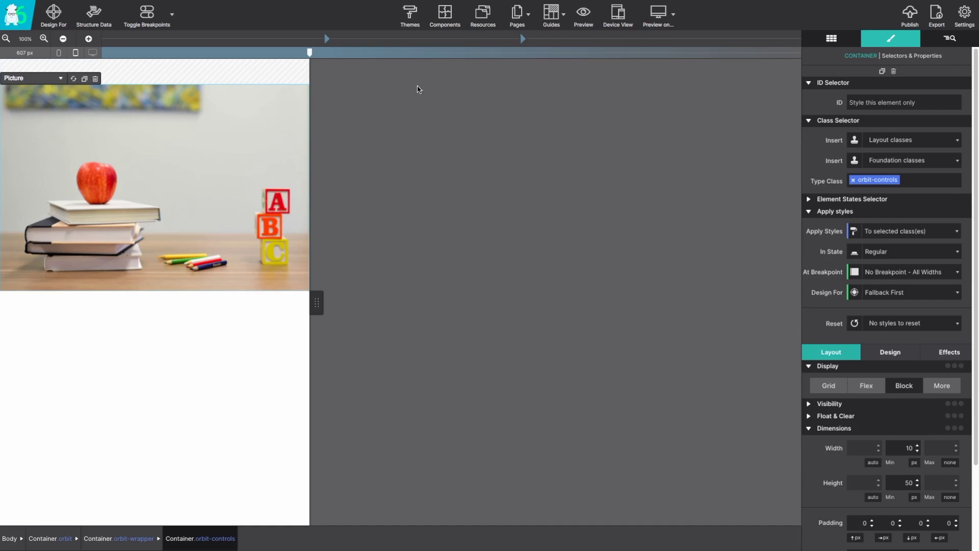
# Drop a Button element, labelled Action, into the orbit-controls container.
pyautogui.click(832, 41)
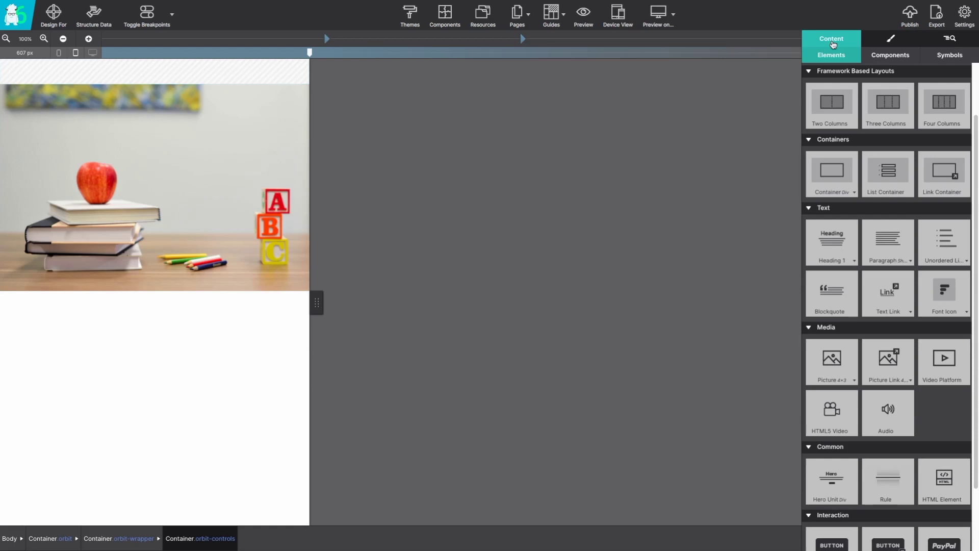
pyautogui.scroll(-1, 827, 162)
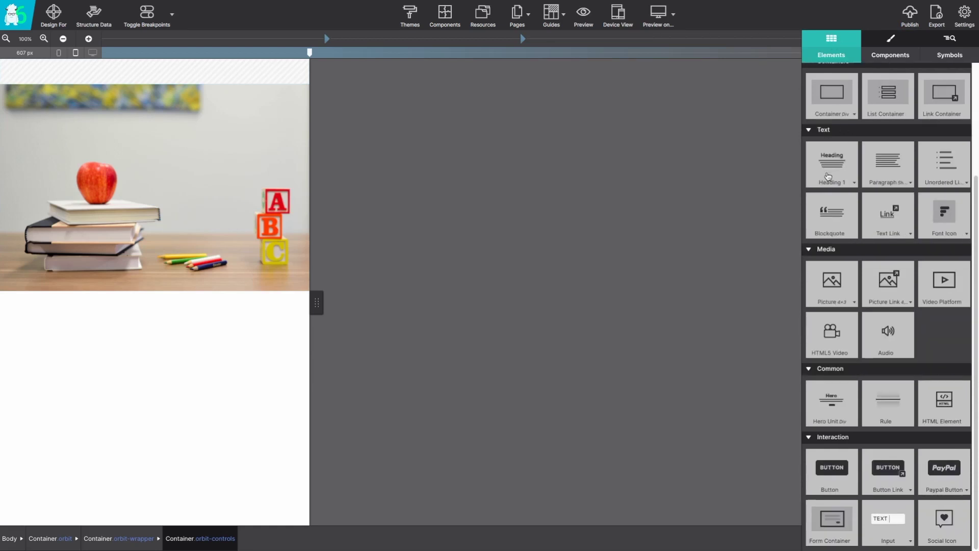
pyautogui.moveTo(832, 463); pyautogui.dragTo(829, 461)
pyautogui.click(830, 465)
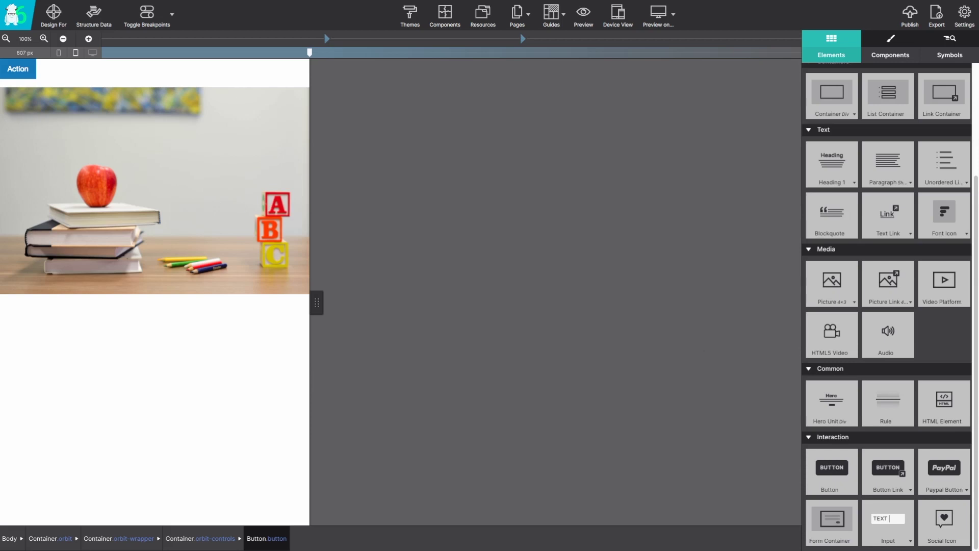
pyautogui.moveTo(23, 71)
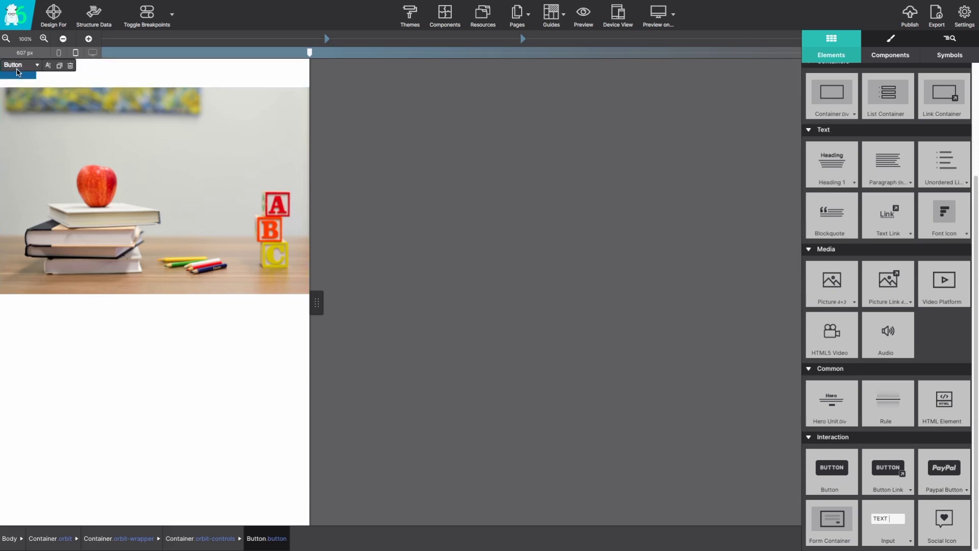
# Relabel the Action button so it reads '<'.
pyautogui.click(48, 66)
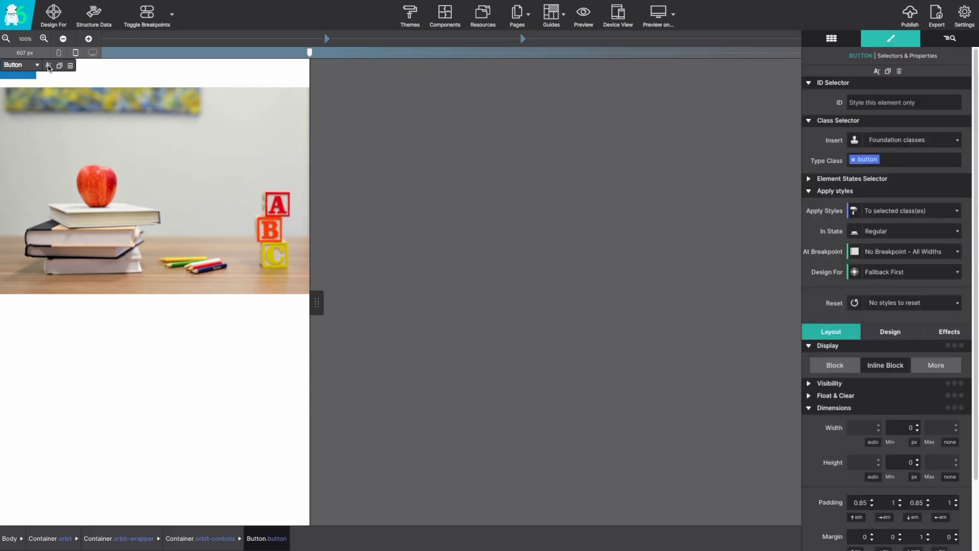
pyautogui.doubleClick(35, 78)
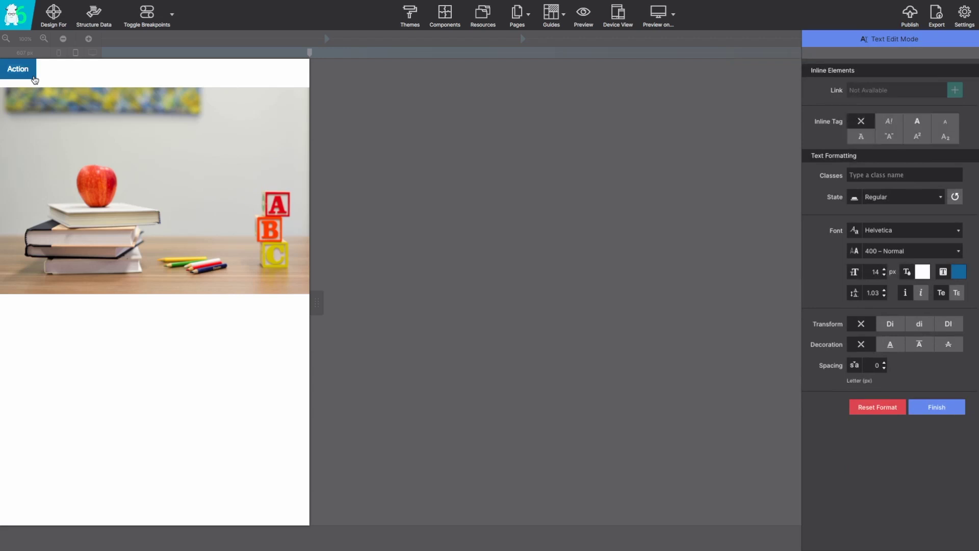
pyautogui.write('<')
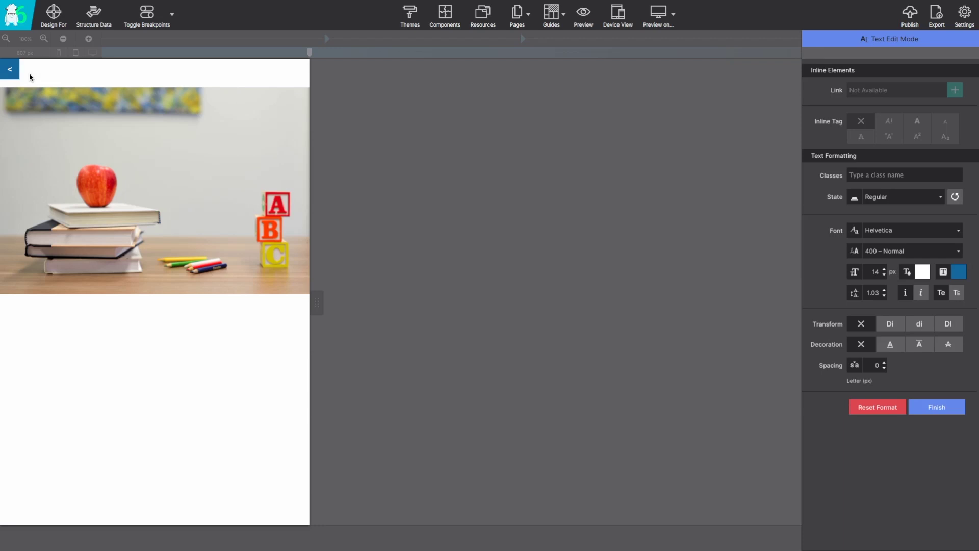
pyautogui.click(30, 76)
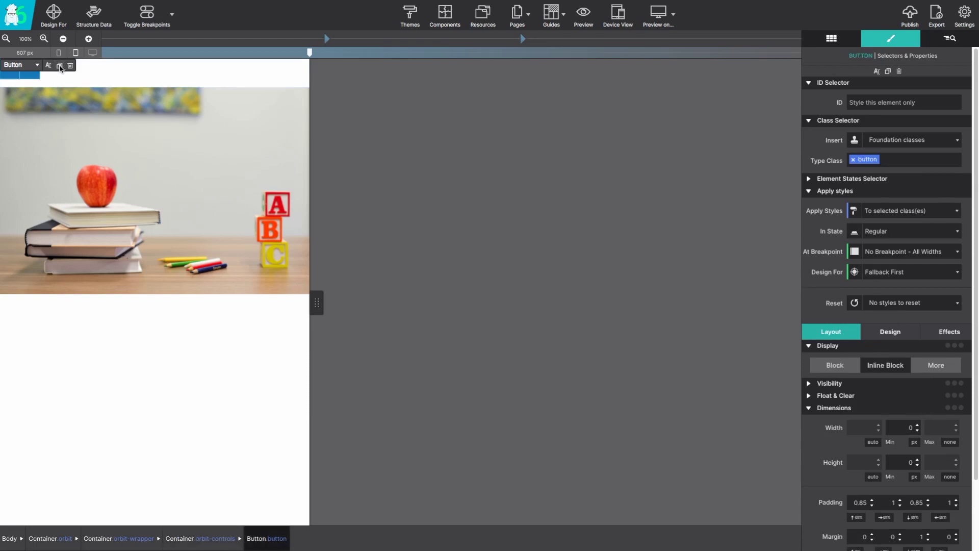
# Duplicate the '<' button and relabel the copy as '>'.
pyautogui.click(59, 66)
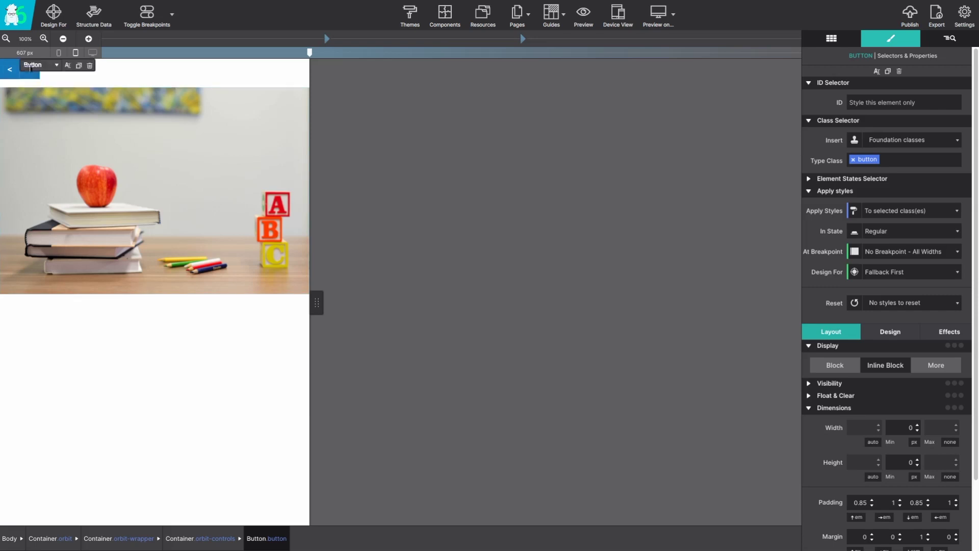
pyautogui.click(67, 66)
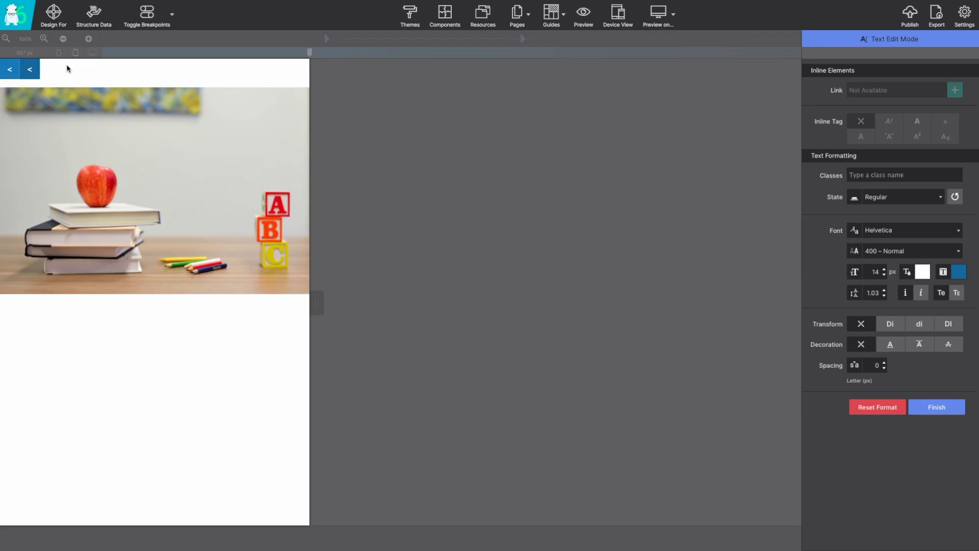
pyautogui.write('>')
pyautogui.click(71, 72)
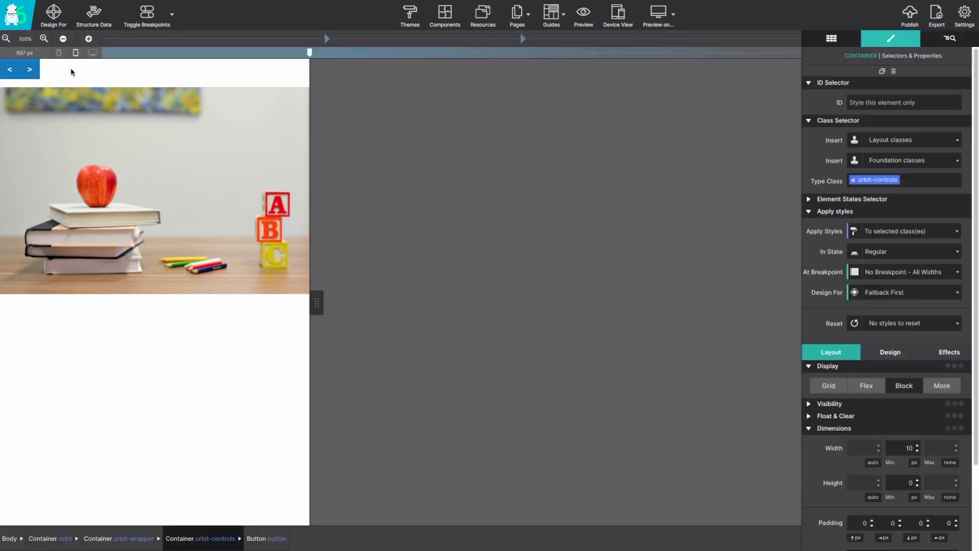
# Swap the button's trial orbit-previous class for orbit-next, then preview the page in Google Chrome.
pyautogui.click(29, 72)
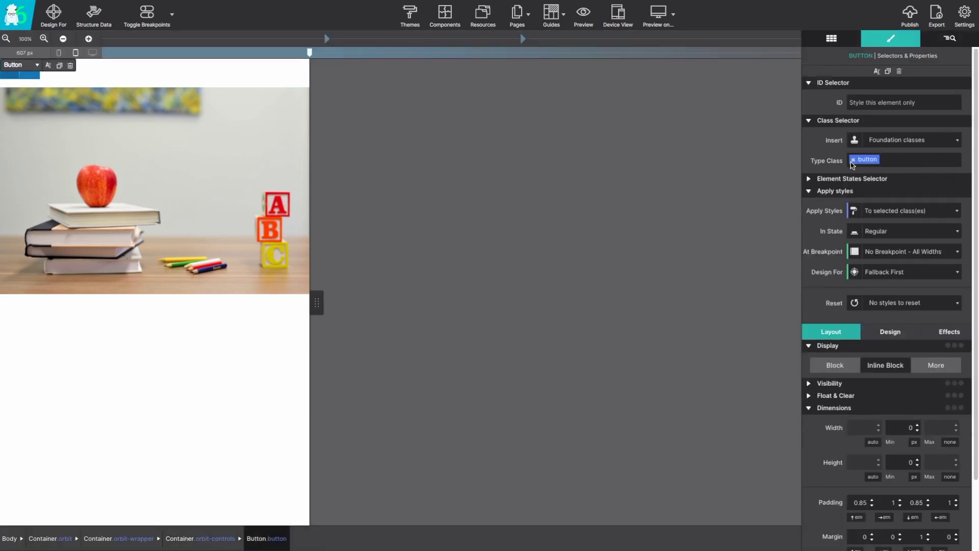
pyautogui.click(887, 162)
pyautogui.write('orbit-previous')
pyautogui.press('Return')
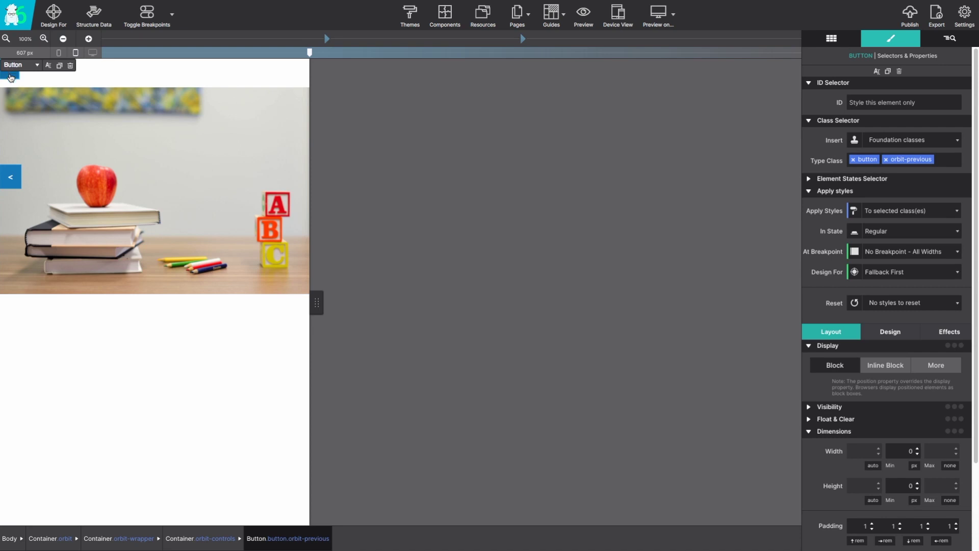
pyautogui.press('BackSpace')
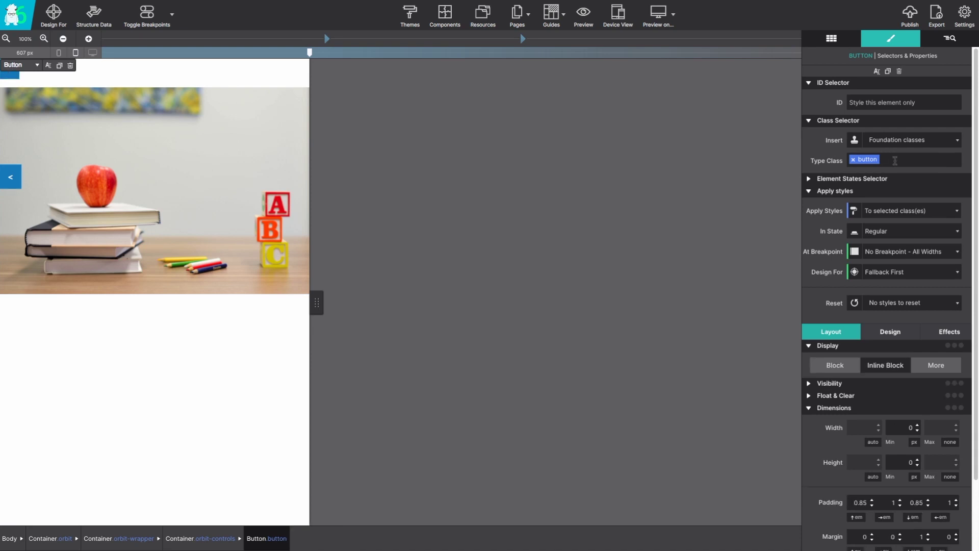
pyautogui.click(895, 161)
pyautogui.write('orb')
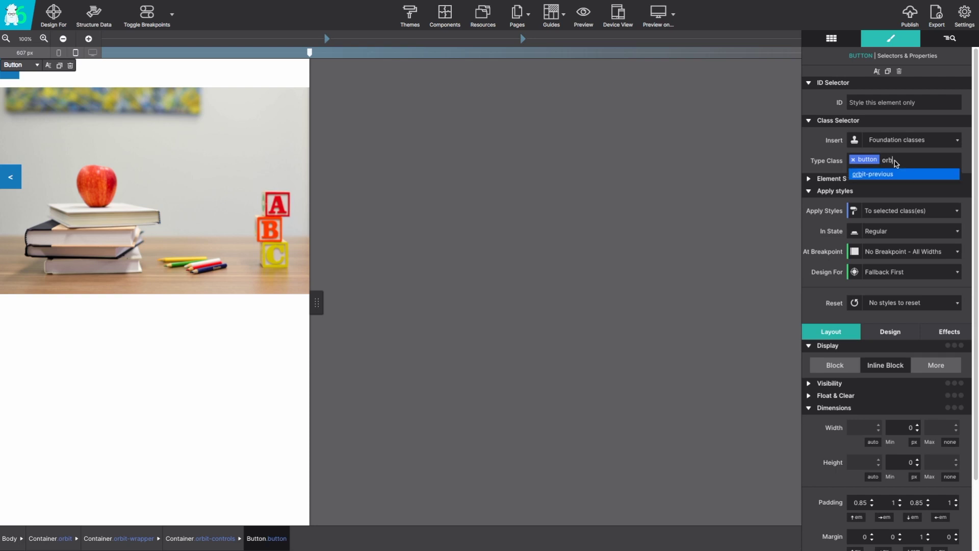
pyautogui.write('it-next')
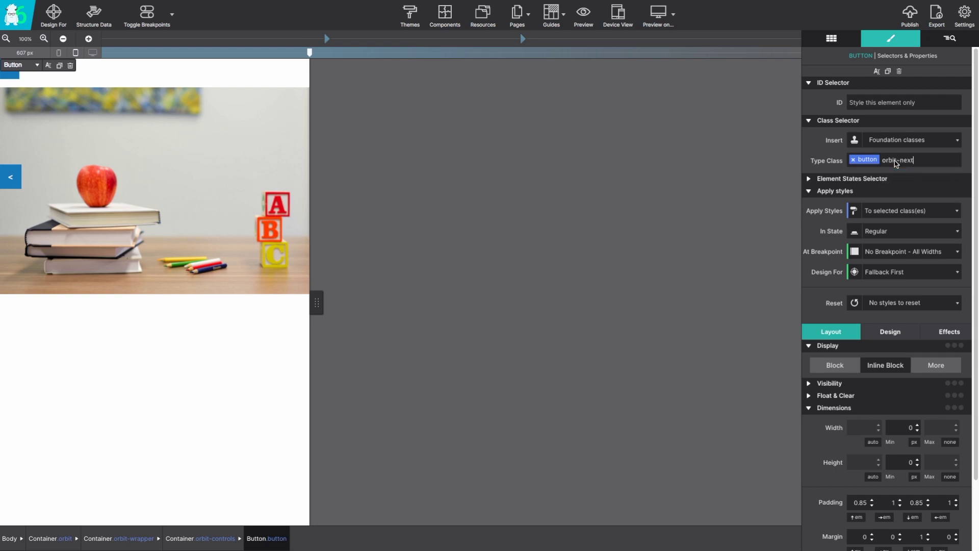
pyautogui.press('Return')
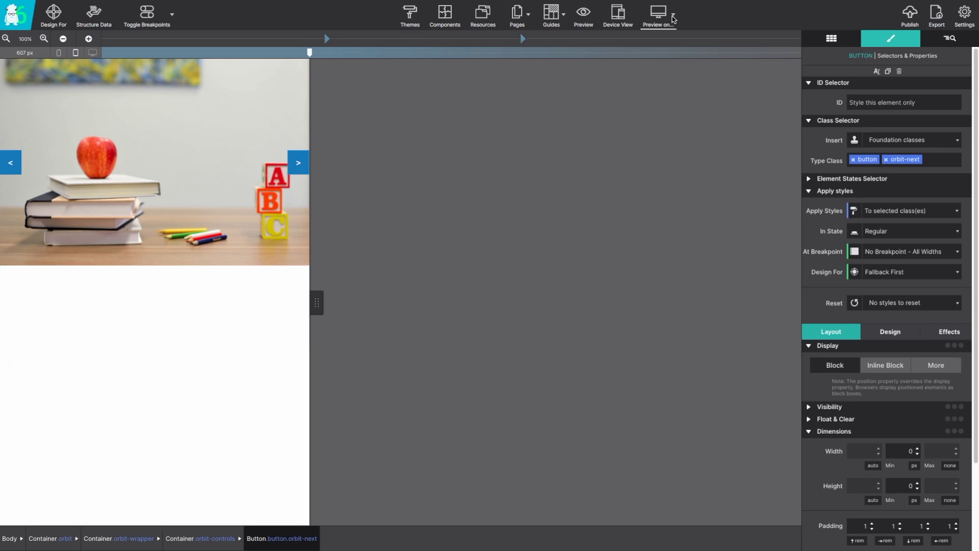
pyautogui.click(674, 19)
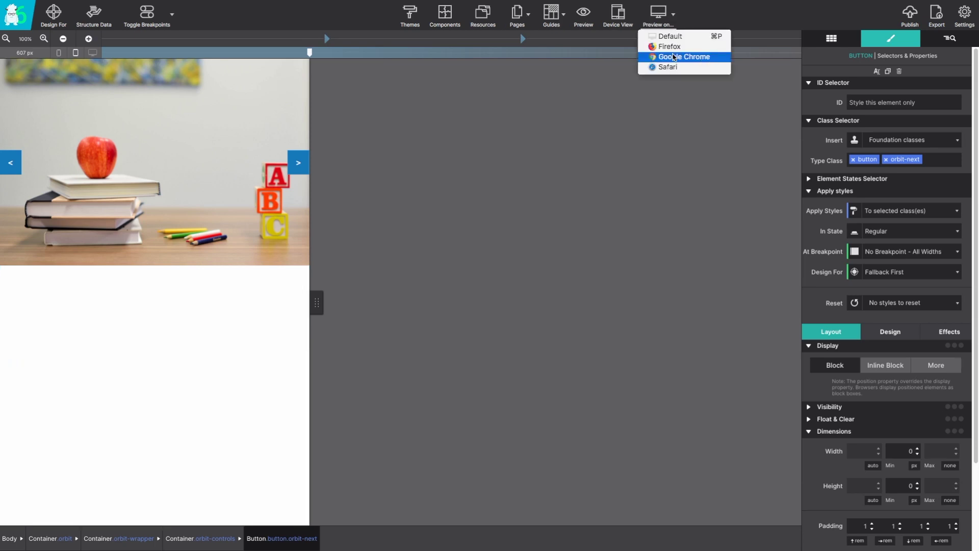
pyautogui.click(674, 57)
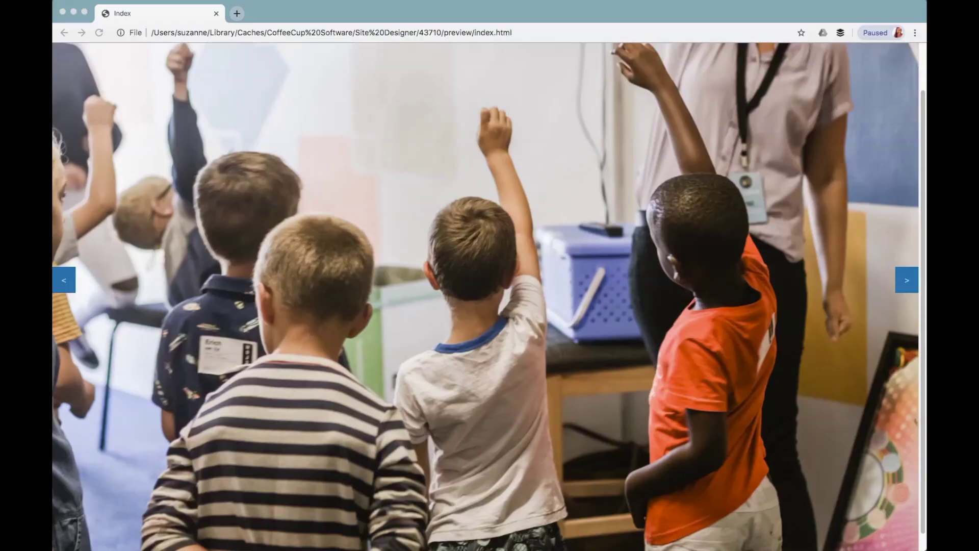
# Advance the Chrome preview slider two photos with the '>' arrow.
pyautogui.click(906, 280)
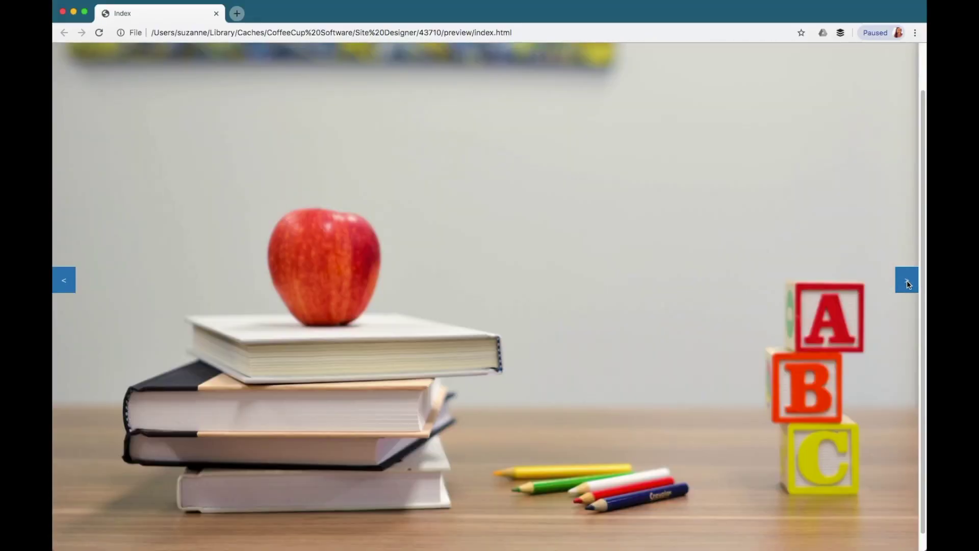
pyautogui.click(906, 281)
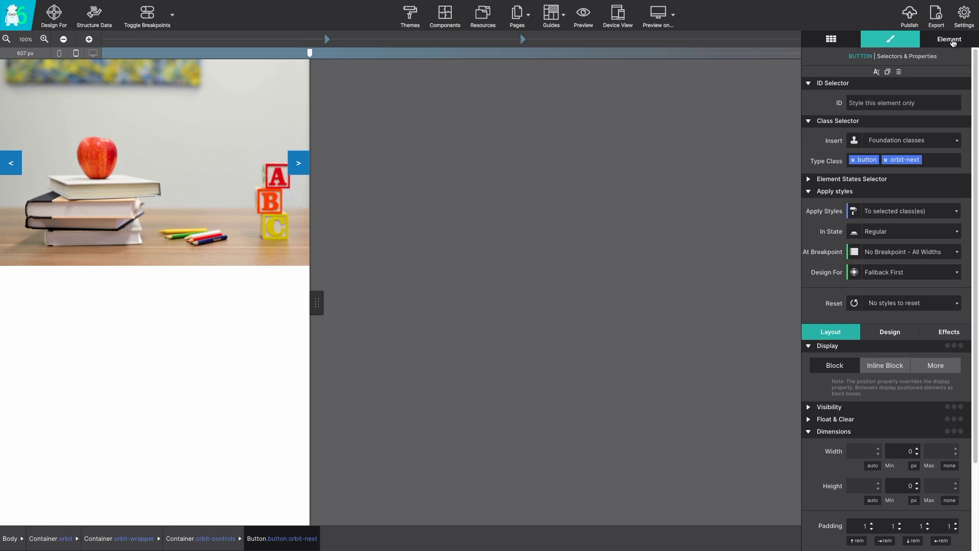
# Collapse the Elements Tree and select the outer Container .orbit that wraps the slider.
pyautogui.click(949, 39)
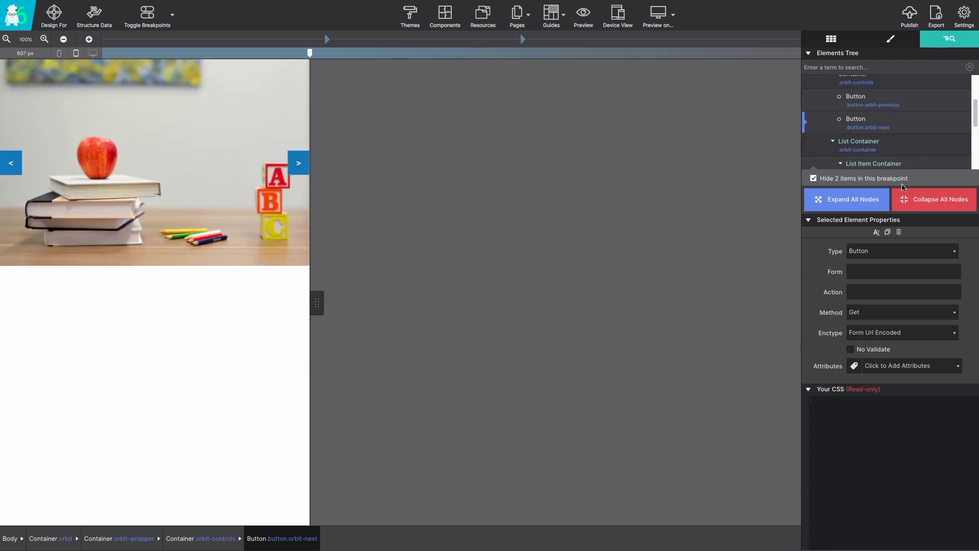
pyautogui.click(920, 201)
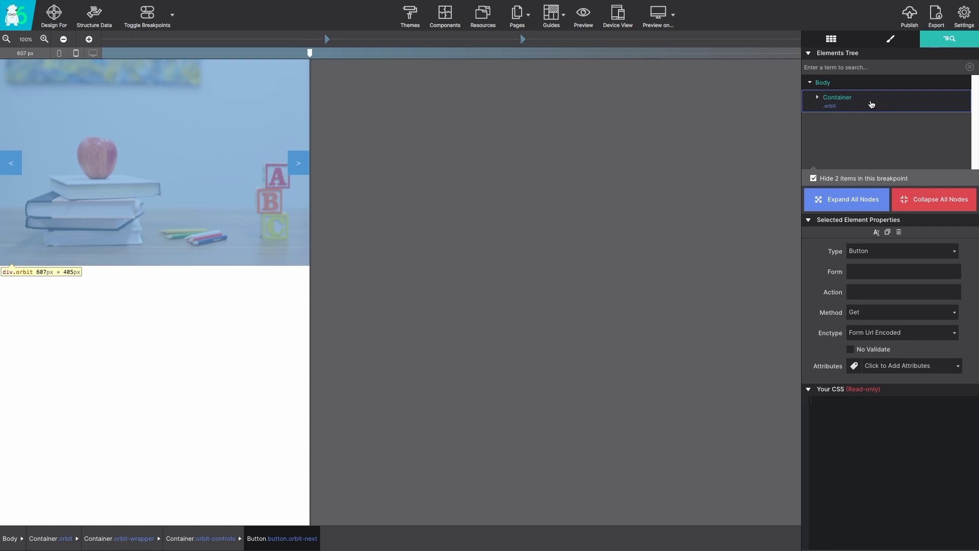
pyautogui.click(817, 98)
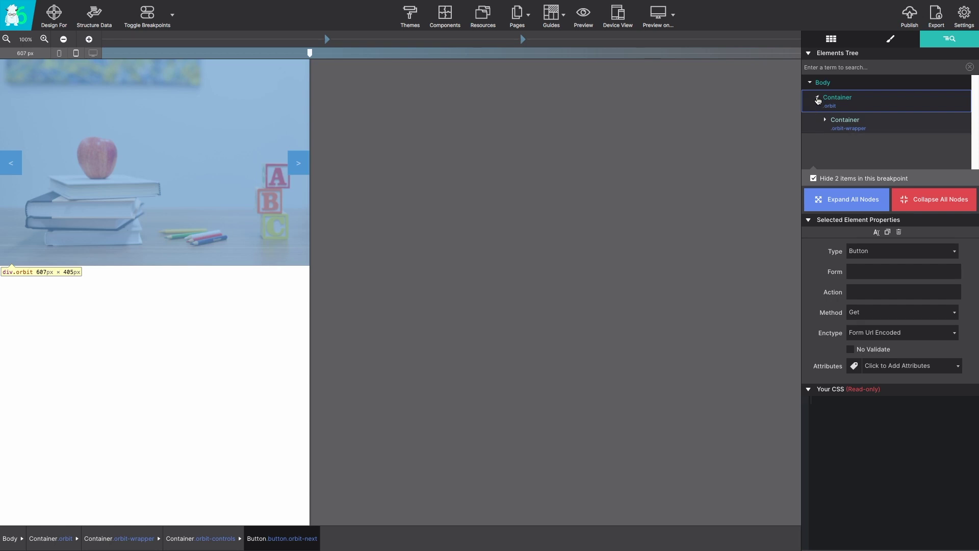
pyautogui.click(817, 98)
pyautogui.click(877, 104)
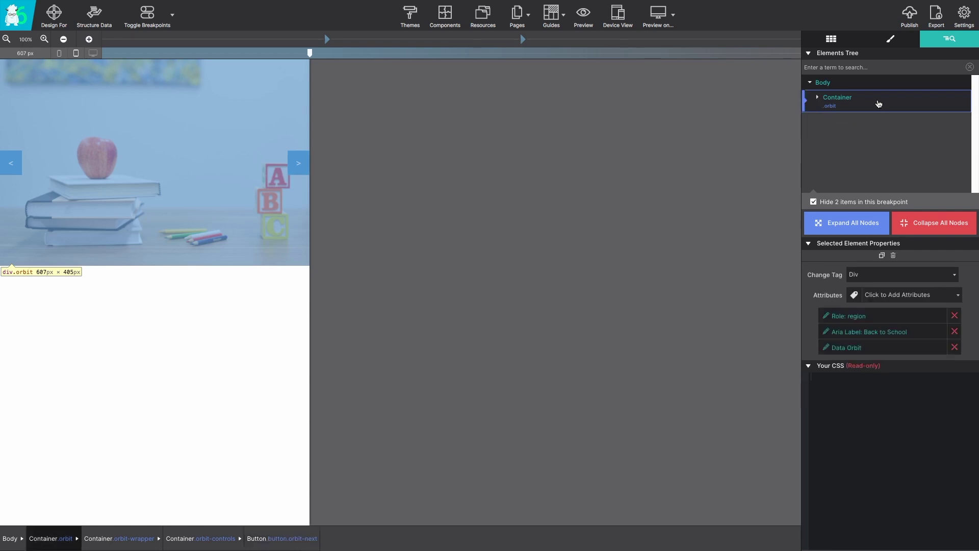
pyautogui.click(839, 40)
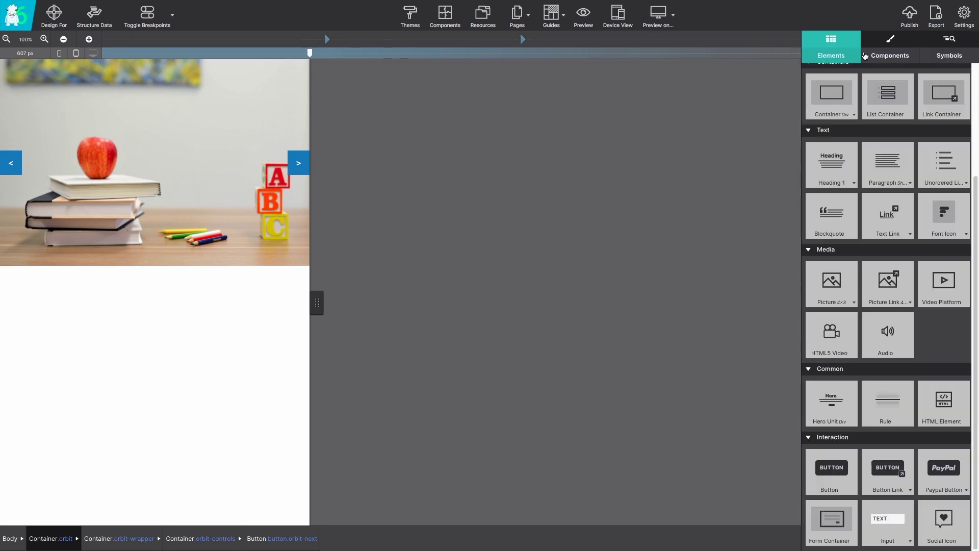
# Create a component from the slider named 'Orbit Photo Gallery', described 'Revolving images for Foundation'.
pyautogui.click(907, 59)
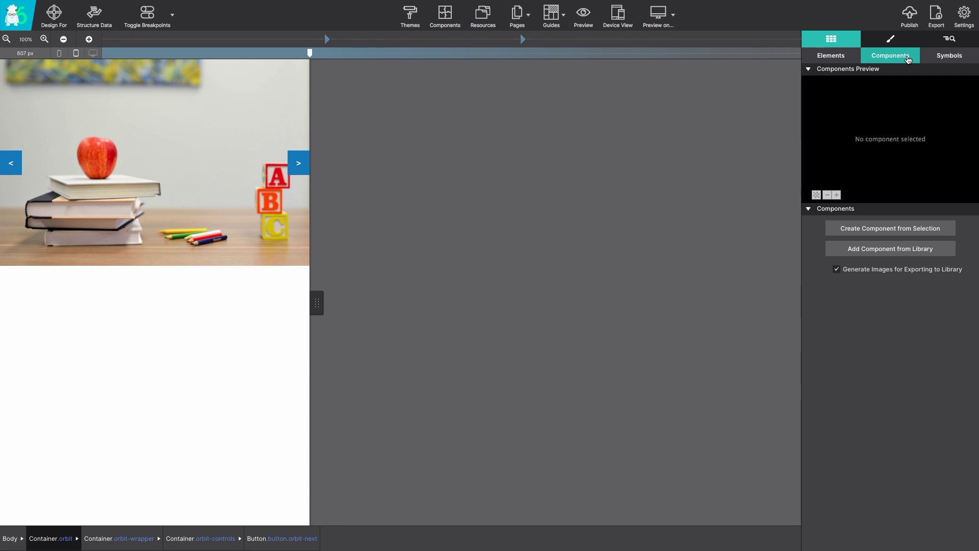
pyautogui.click(912, 233)
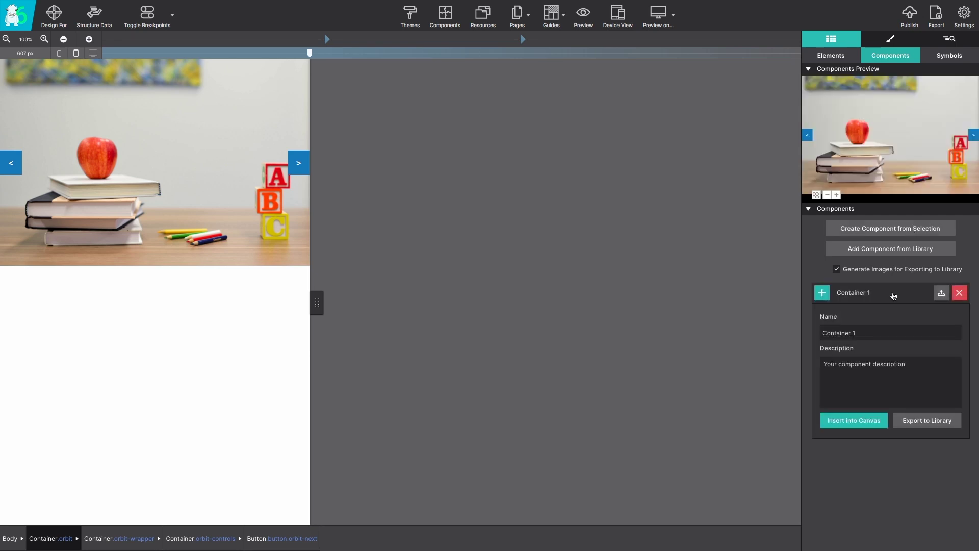
pyautogui.tripleClick(837, 333)
pyautogui.write('Orbit Photo Gallery')
pyautogui.tripleClick(857, 363)
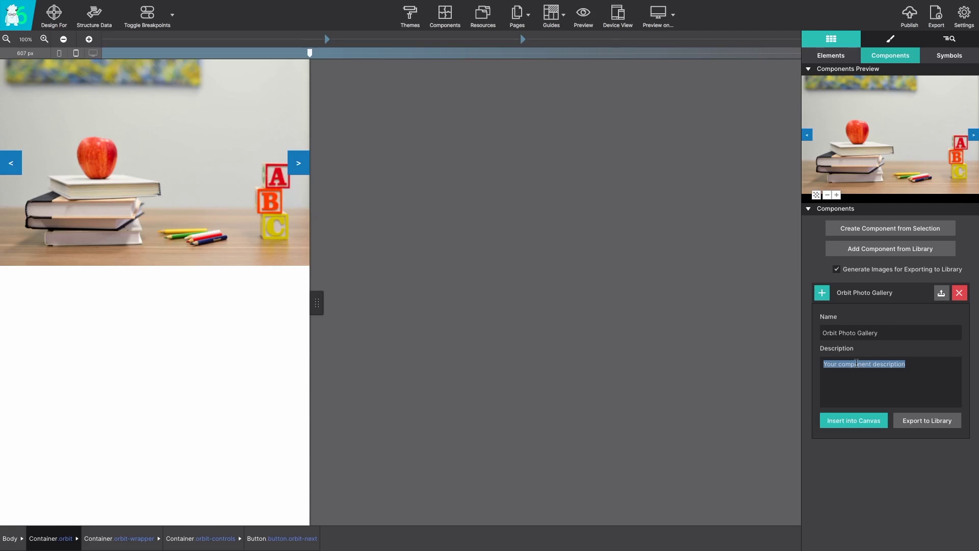
pyautogui.write('Revolving images for')
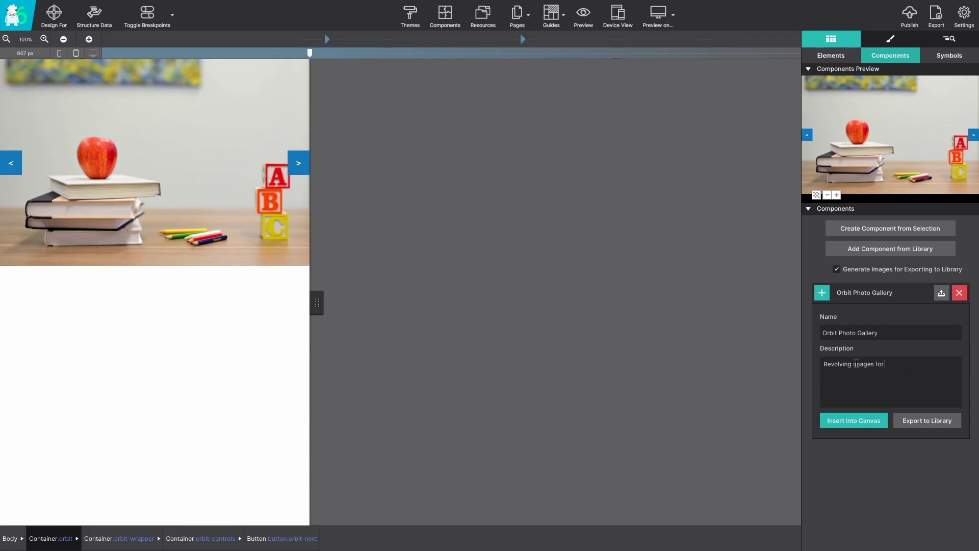
pyautogui.write(' Foundation')
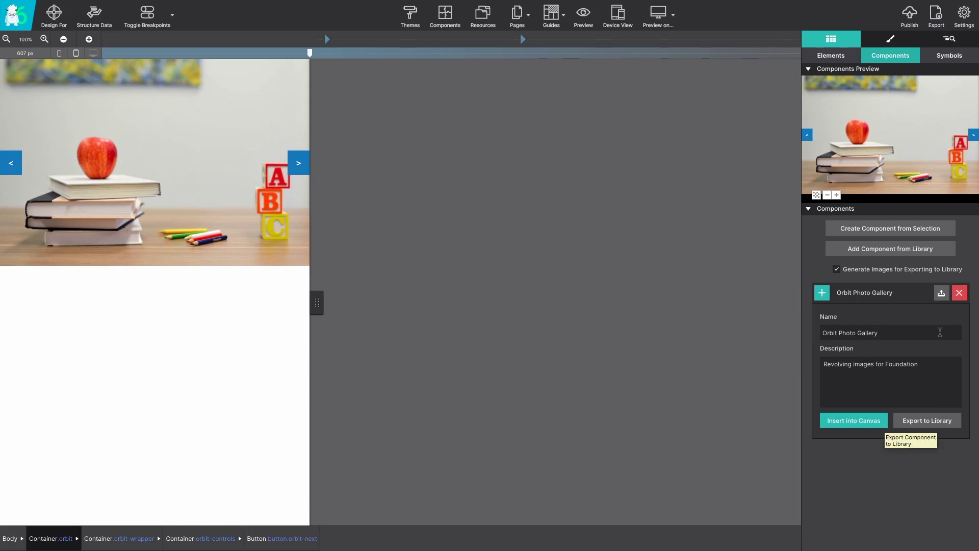
# Export the component to the library into a newly created 'Photo Galleries' category.
pyautogui.click(941, 294)
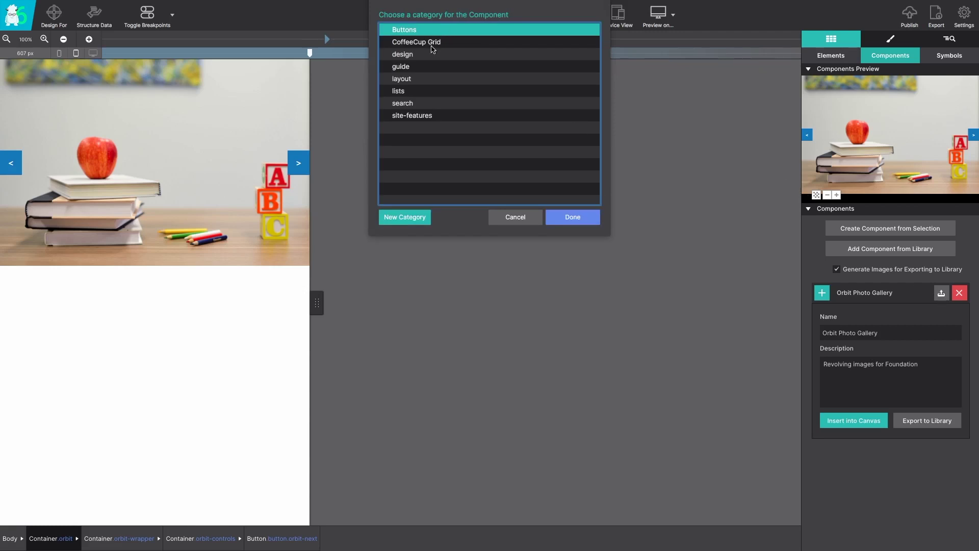
pyautogui.click(408, 219)
pyautogui.write('P')
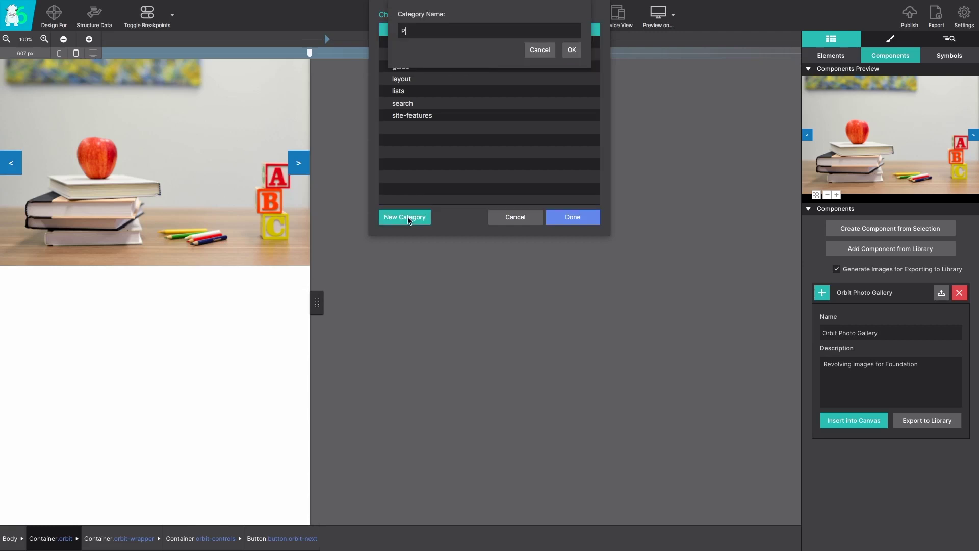
pyautogui.write('hoto Galleries')
pyautogui.click(569, 50)
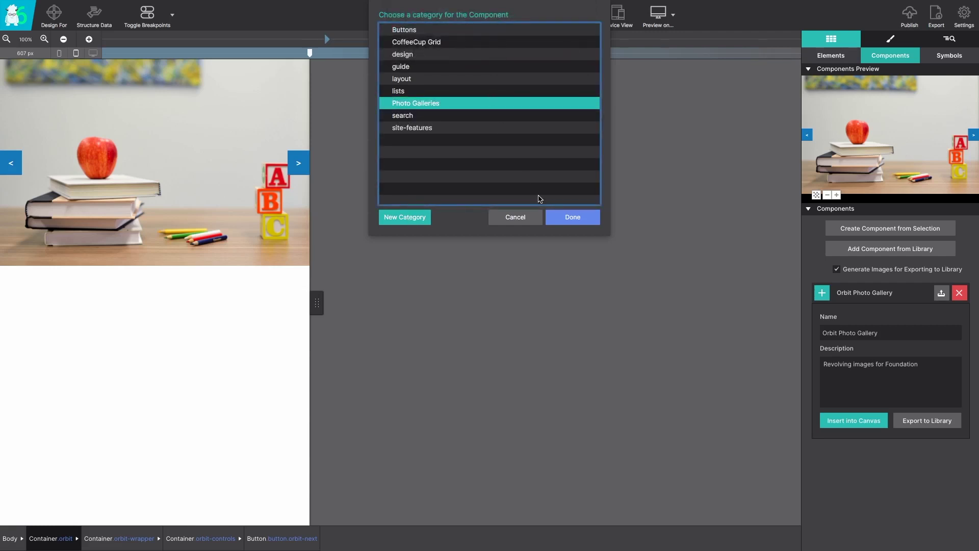
pyautogui.click(574, 221)
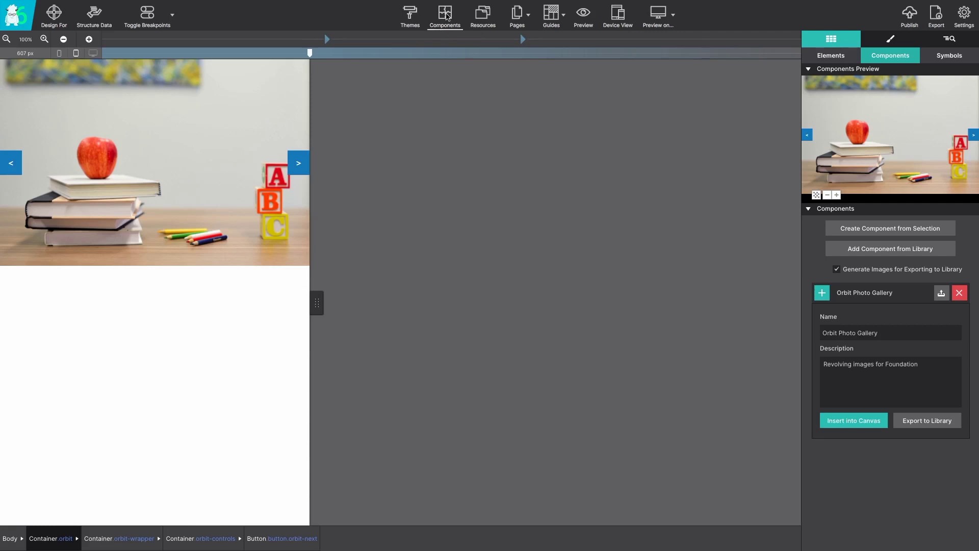
pyautogui.click(446, 16)
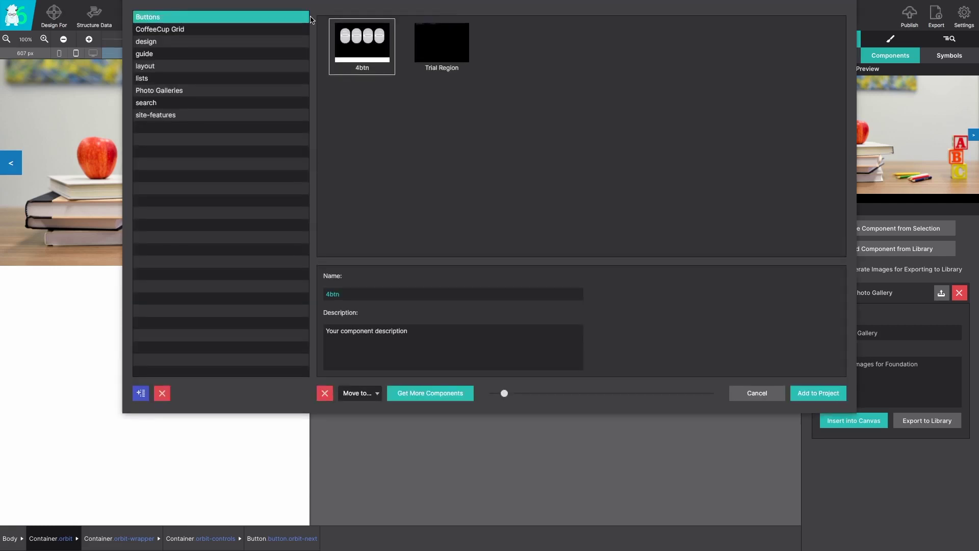
pyautogui.click(182, 91)
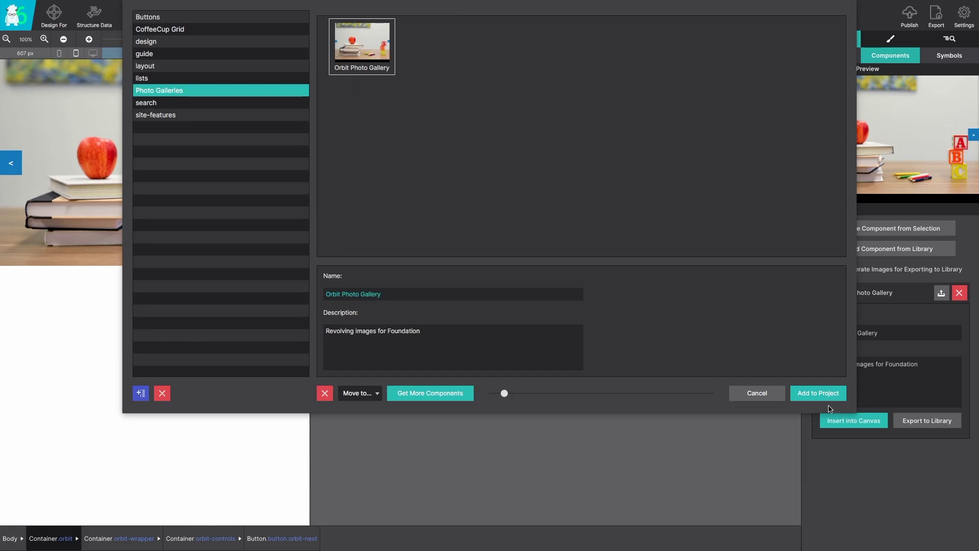
pyautogui.click(769, 394)
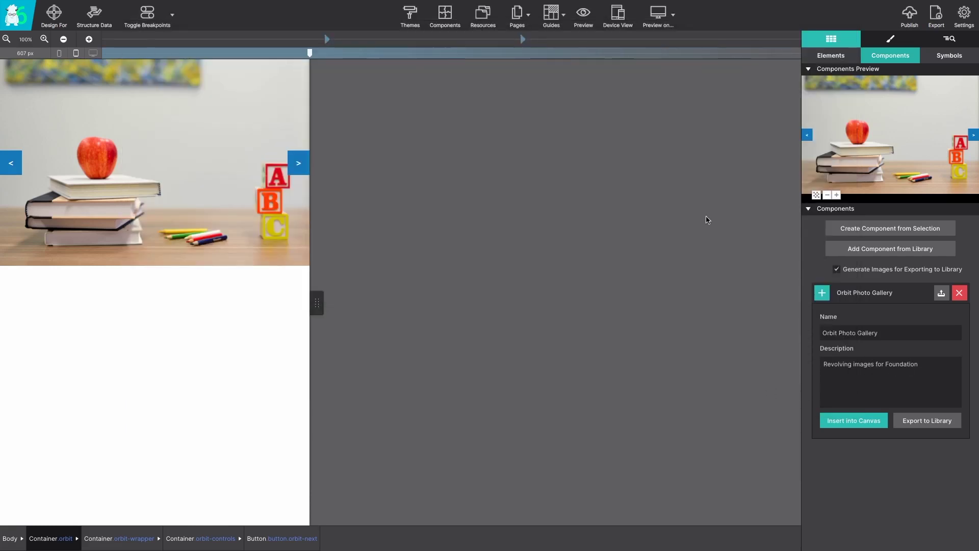
# Add a new blank page and insert the Orbit Photo Gallery component onto its canvas.
pyautogui.click(529, 17)
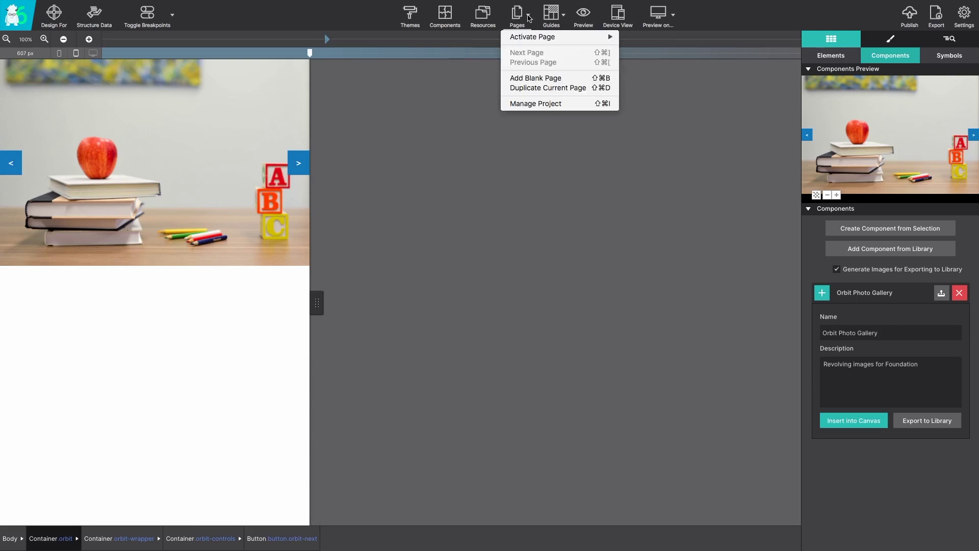
pyautogui.click(529, 78)
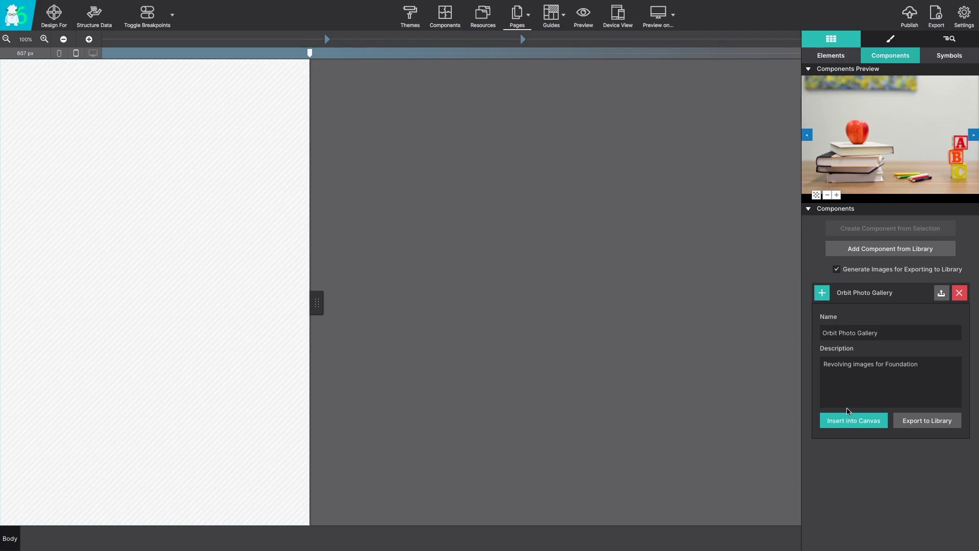
pyautogui.click(848, 426)
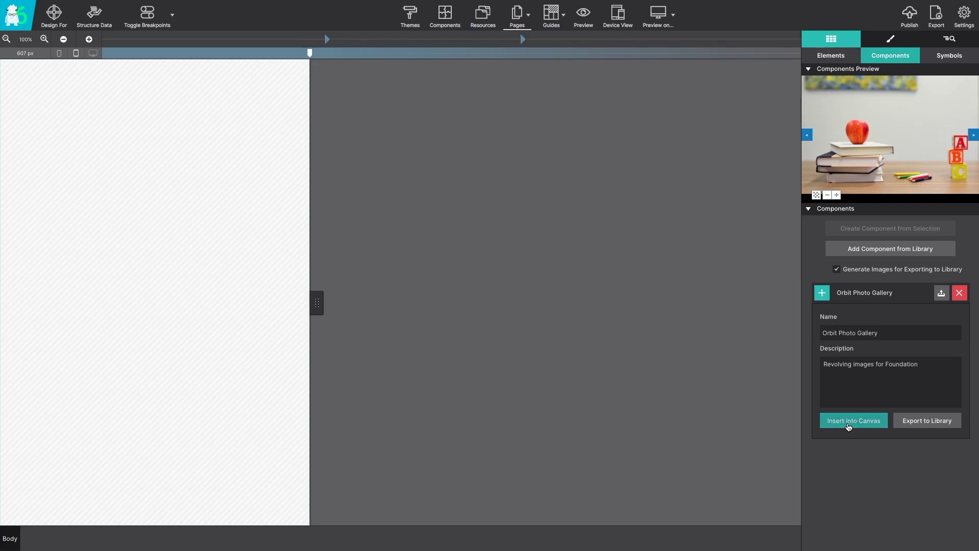